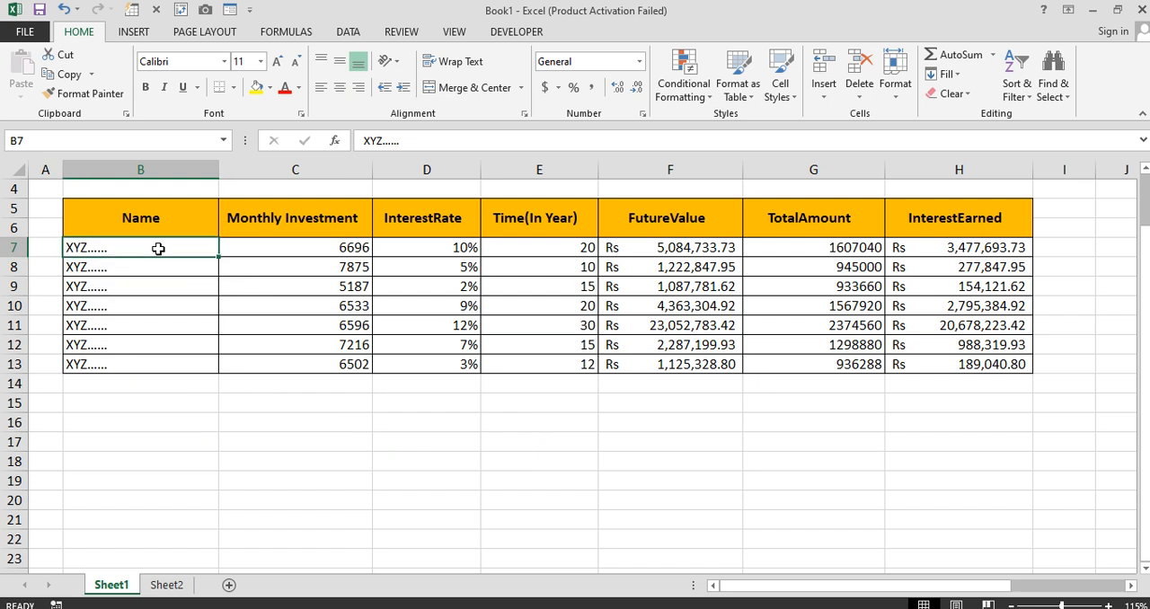
Examine the sample investment table on Sheet1, including its Future Value, Total Amount and Interest Earned columns and its input columns
left_click_drag(159, 249, 661, 247)
left_click_drag(668, 225, 662, 326)
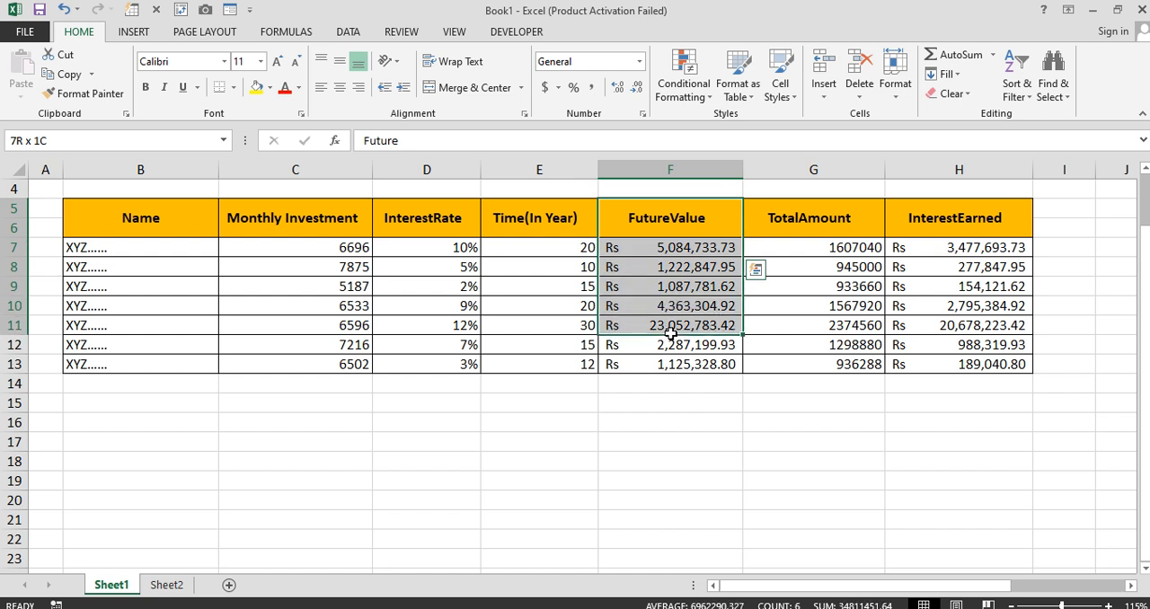
left_click_drag(840, 217, 849, 349)
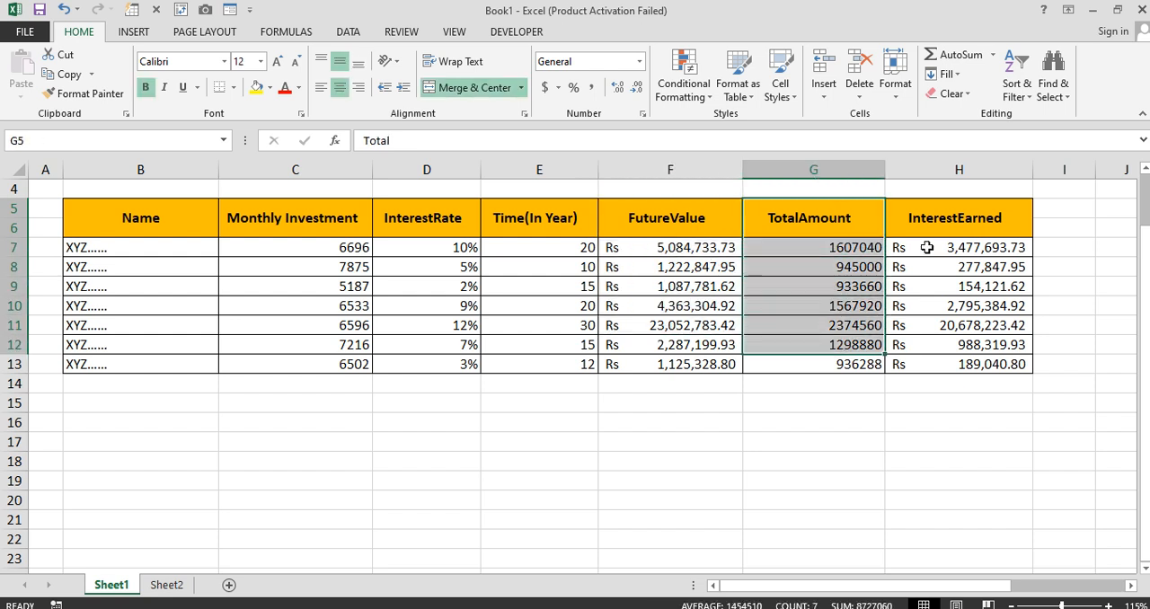
left_click_drag(950, 222, 958, 351)
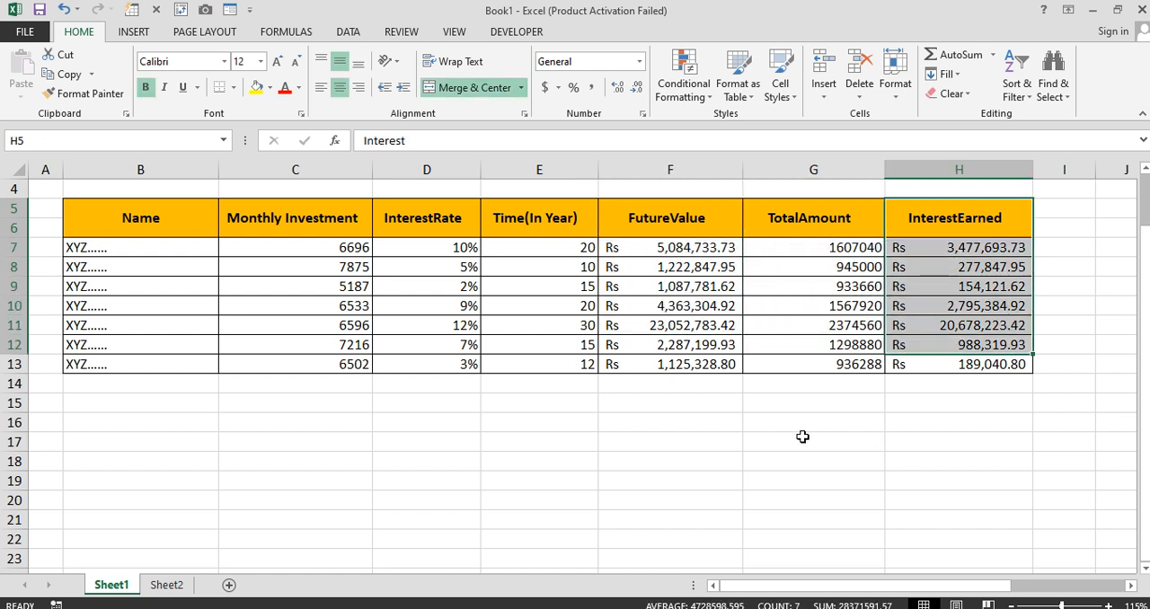
left_click_drag(79, 256, 429, 360)
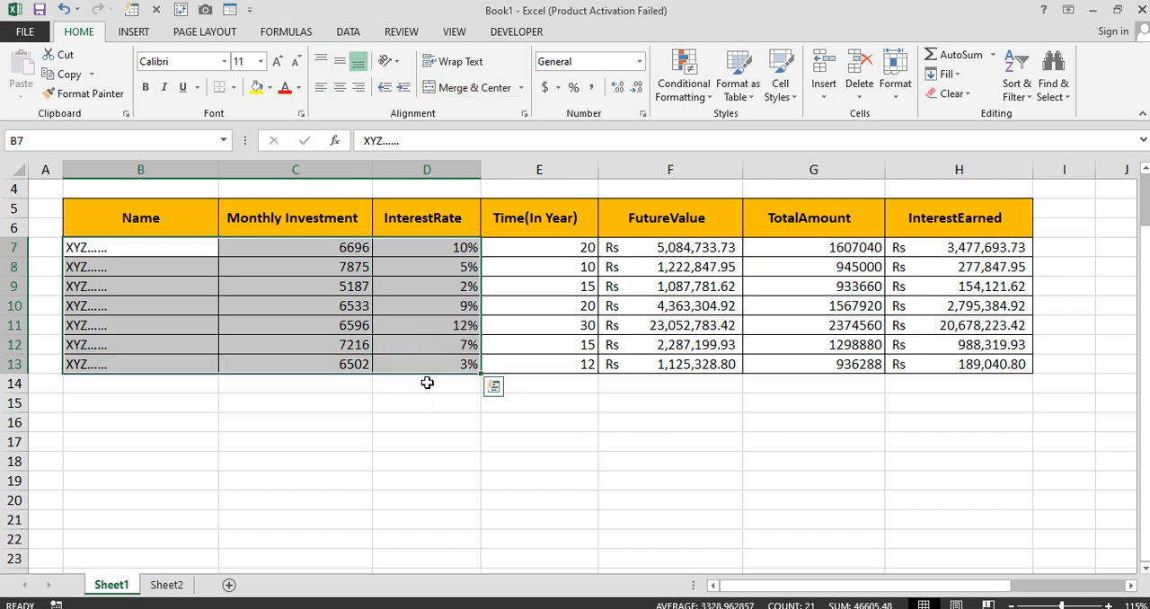
left_click(236, 489)
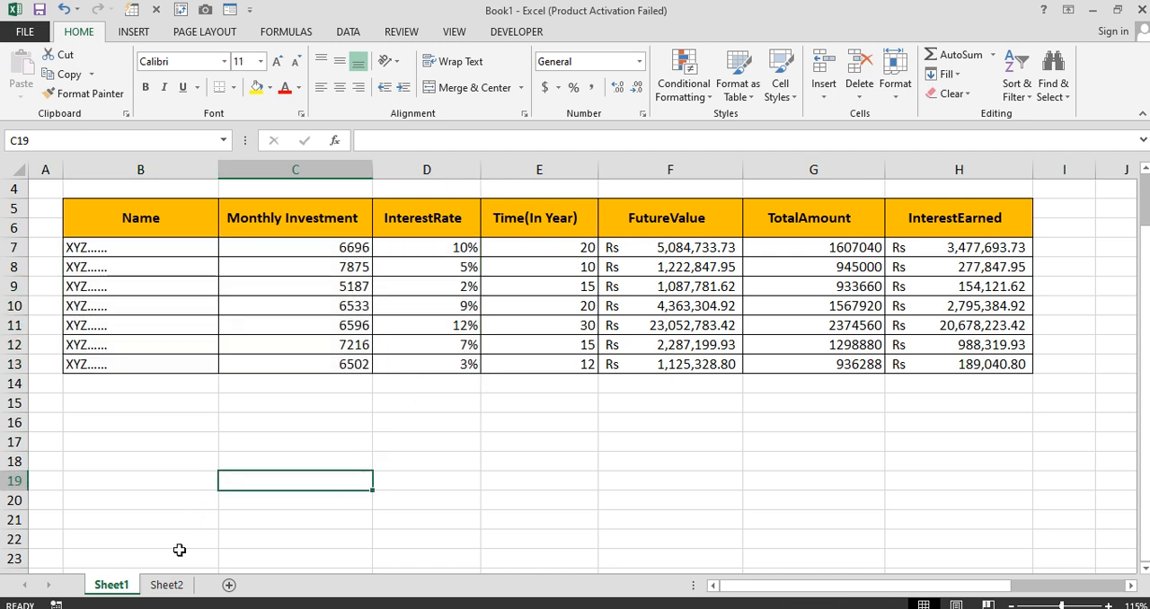
On Sheet2, enter the headers Name in B2 and Monthly Investment in C2
left_click(167, 585)
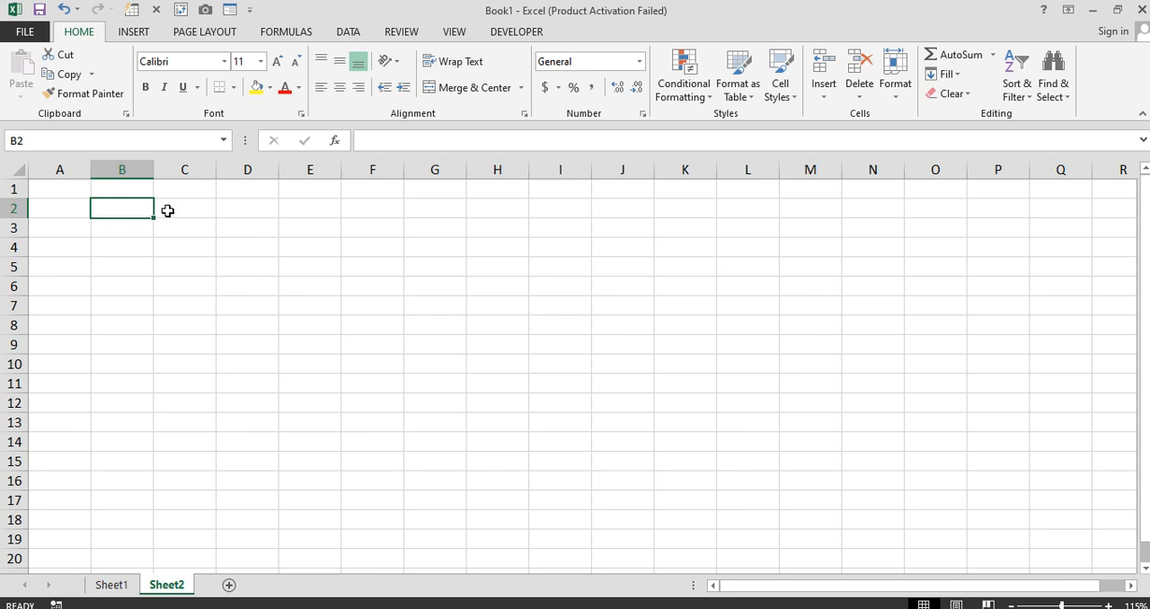
type("Name")
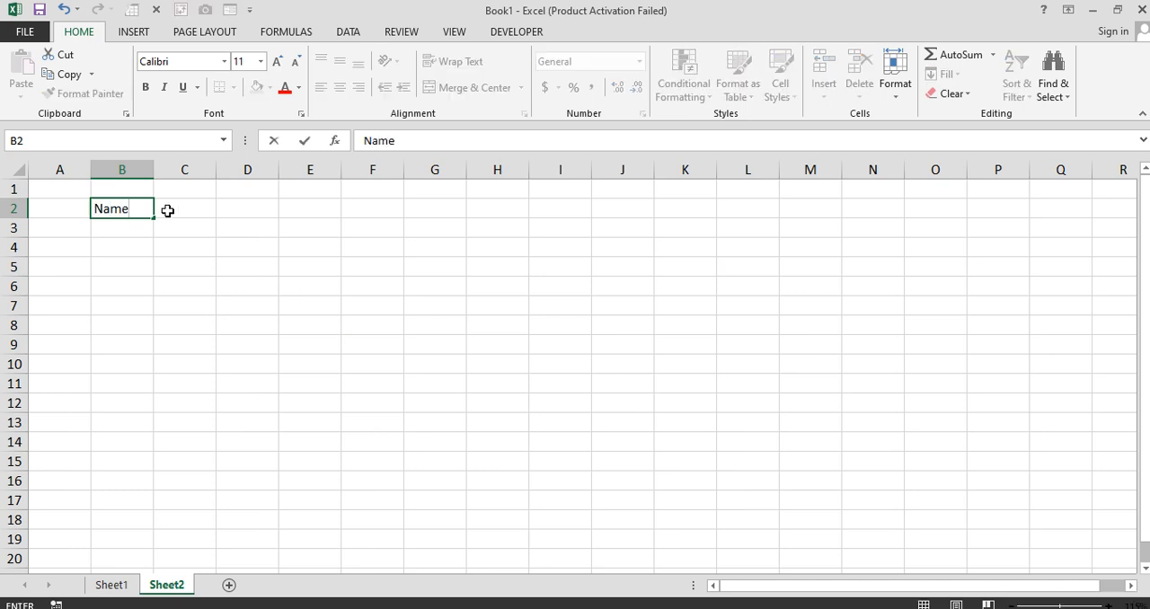
left_click(168, 211)
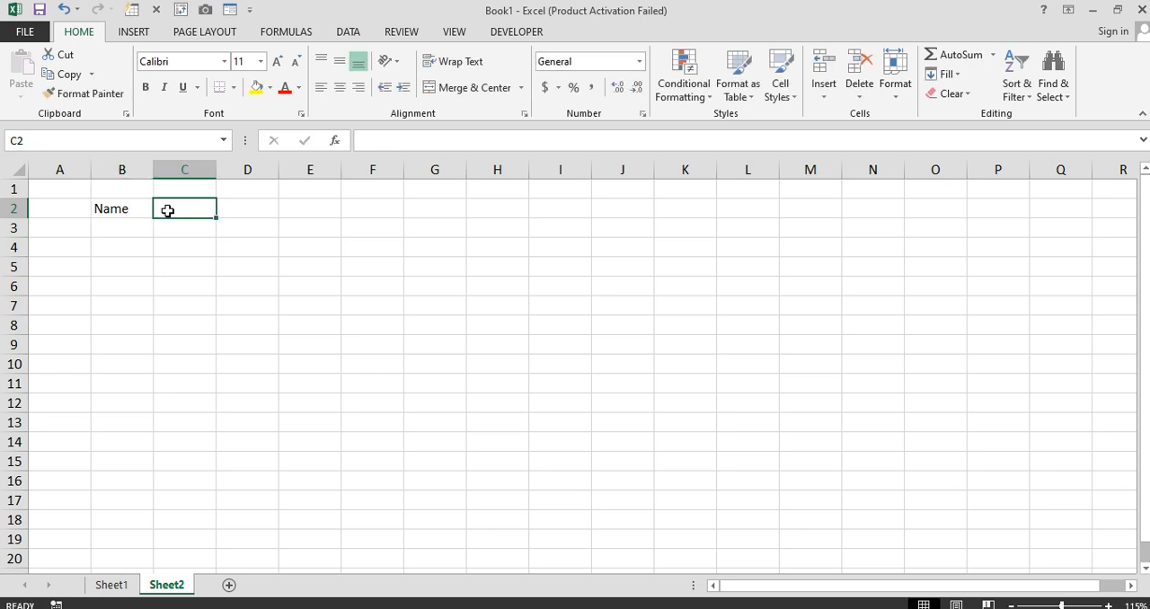
type("Monthl")
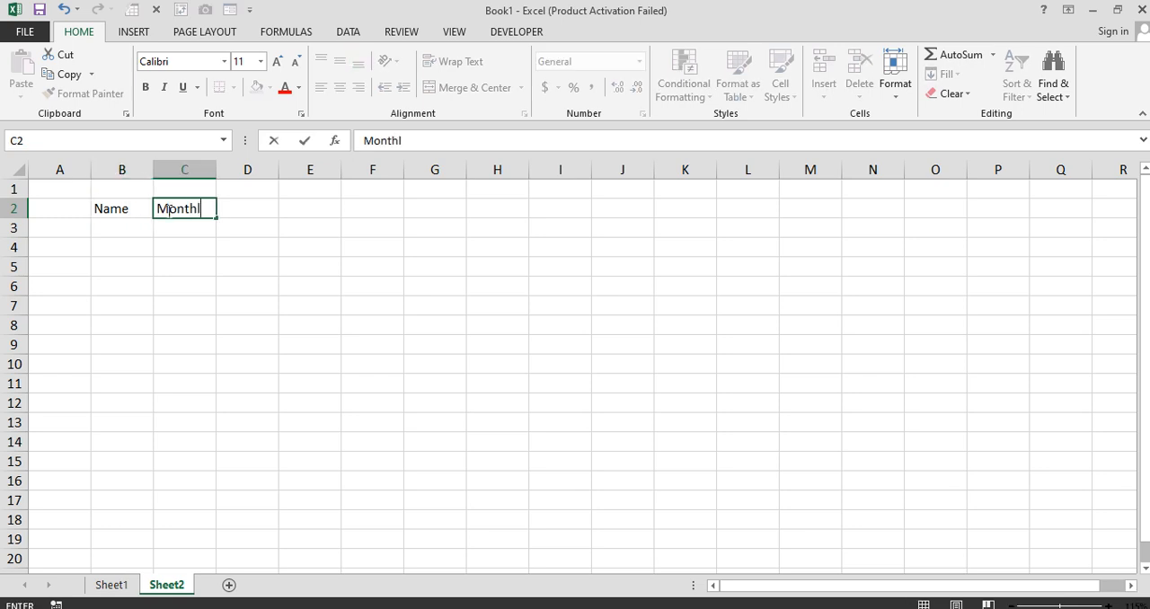
type("y Invest")
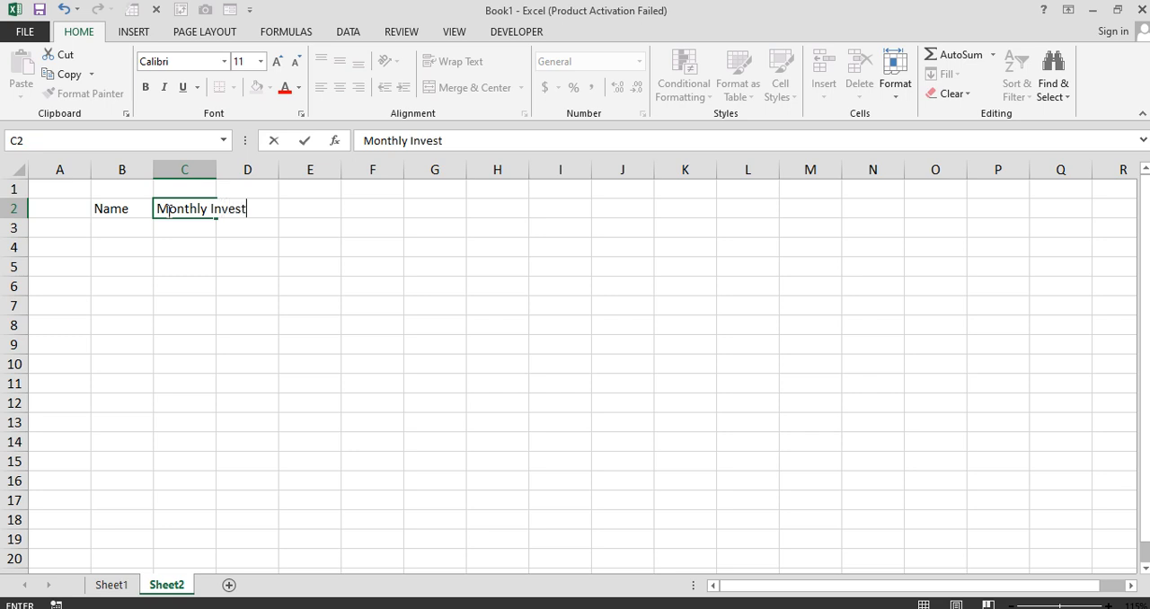
type("ment")
key("Tab")
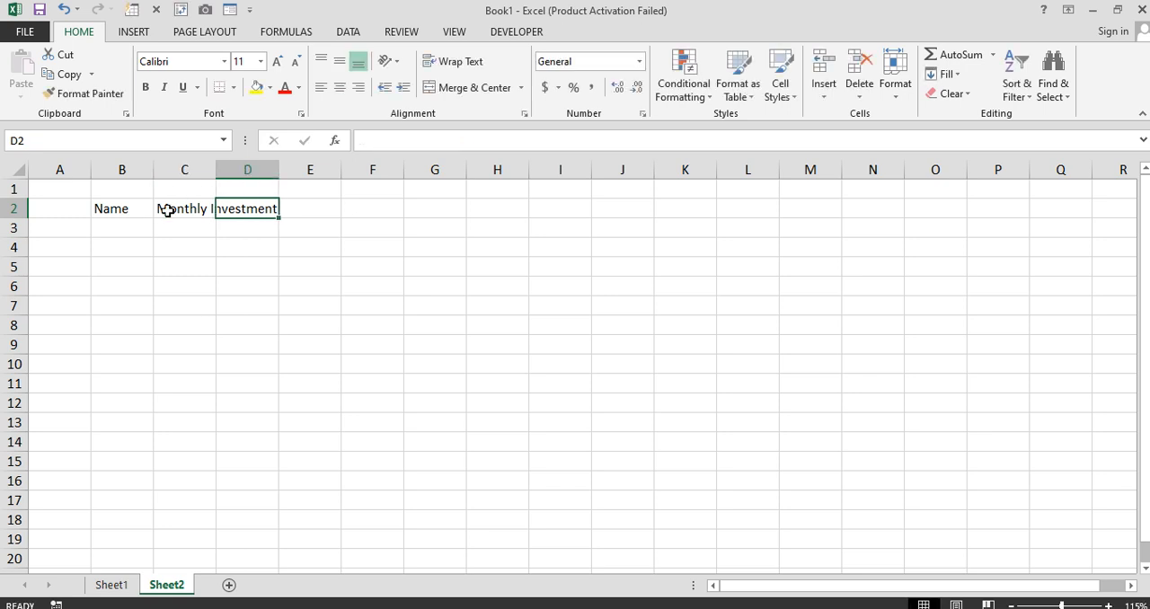
Enter the headers Interest Rate in D2 and Time (Year) in E2
type("Inter")
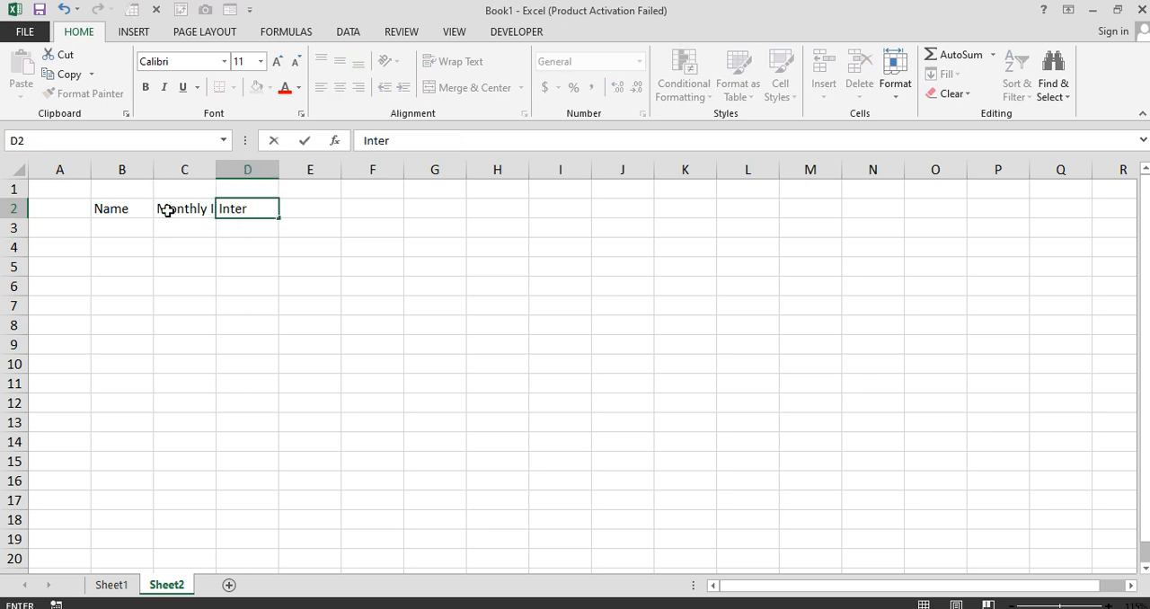
key("BackSpace")
key("BackSpace")
type("erest Rate")
key("Tab")
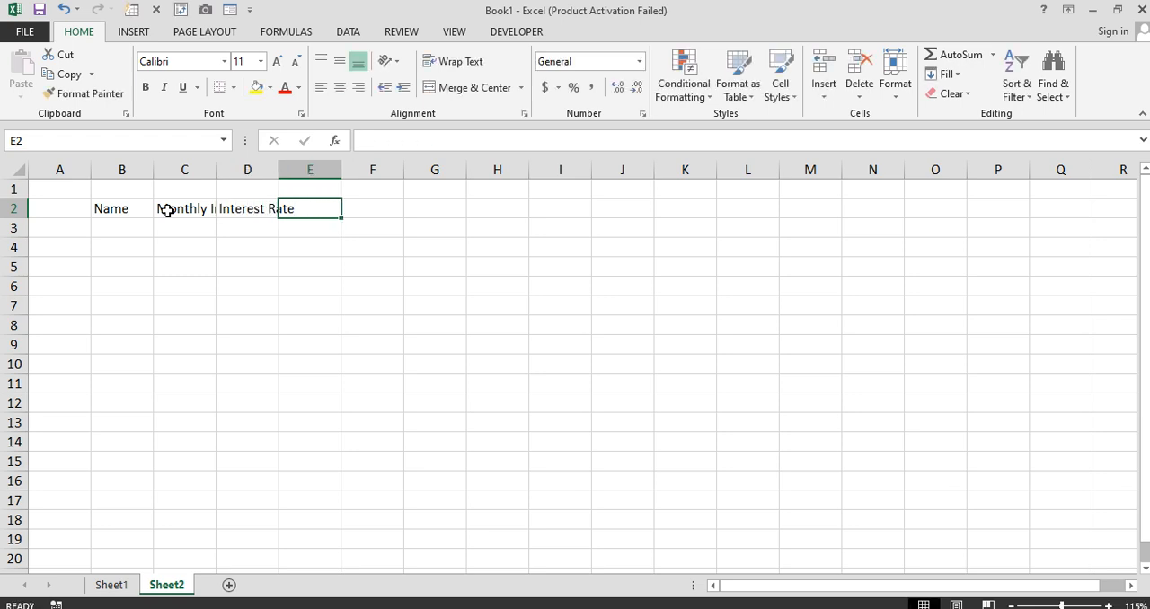
type("Time ")
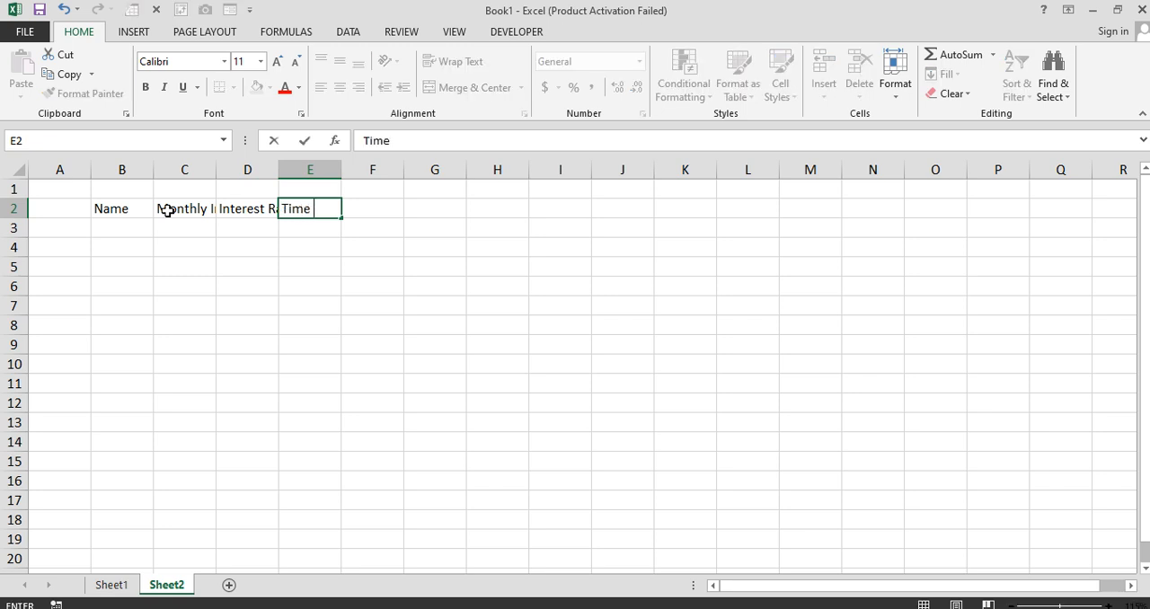
type("(Year)")
key("Tab")
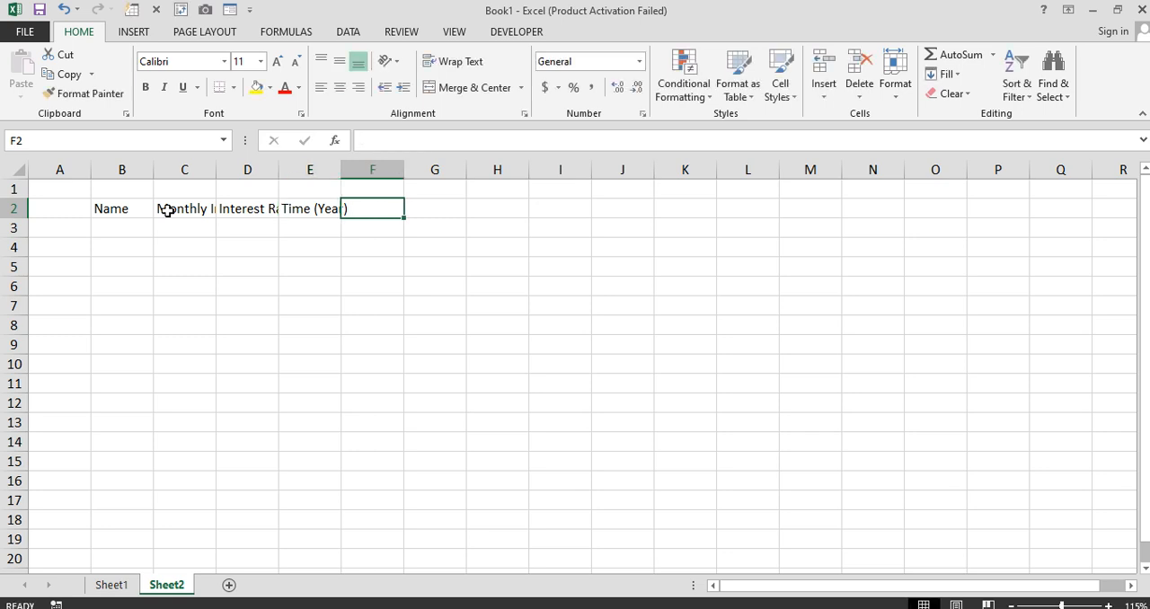
Enter the headers Future Value in F2 and Total Amount in G2
type("Fu")
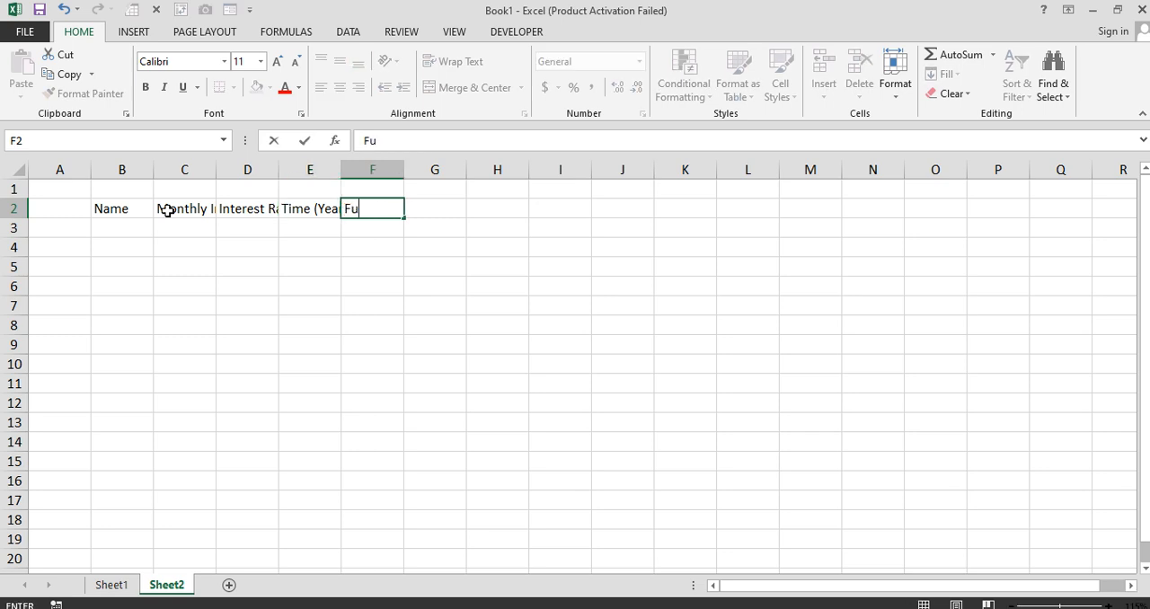
type("ture Value")
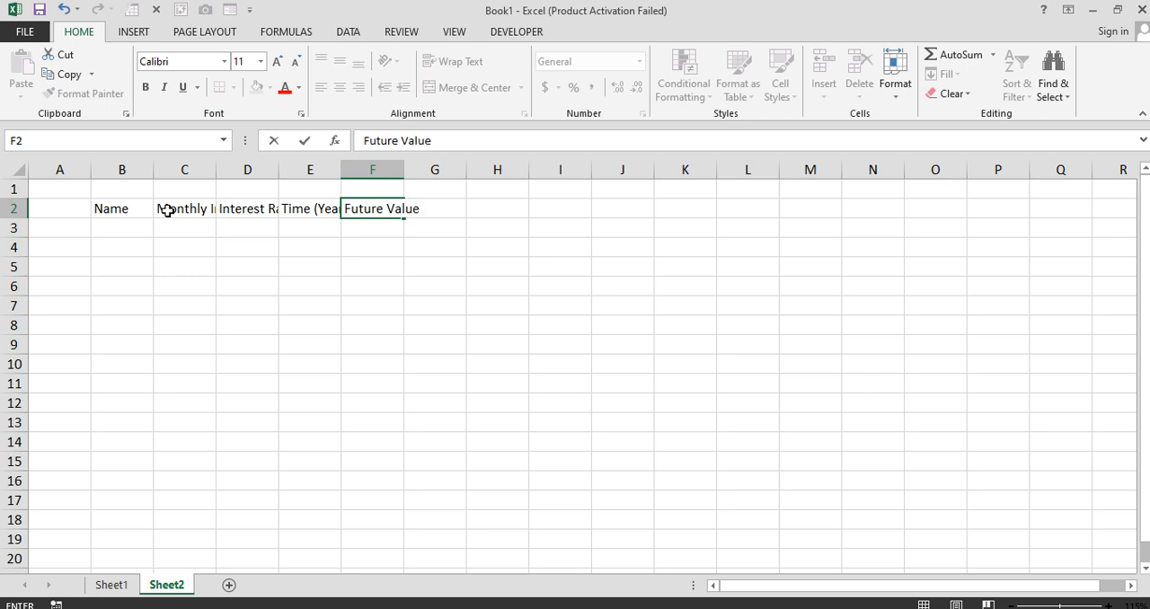
key("Tab")
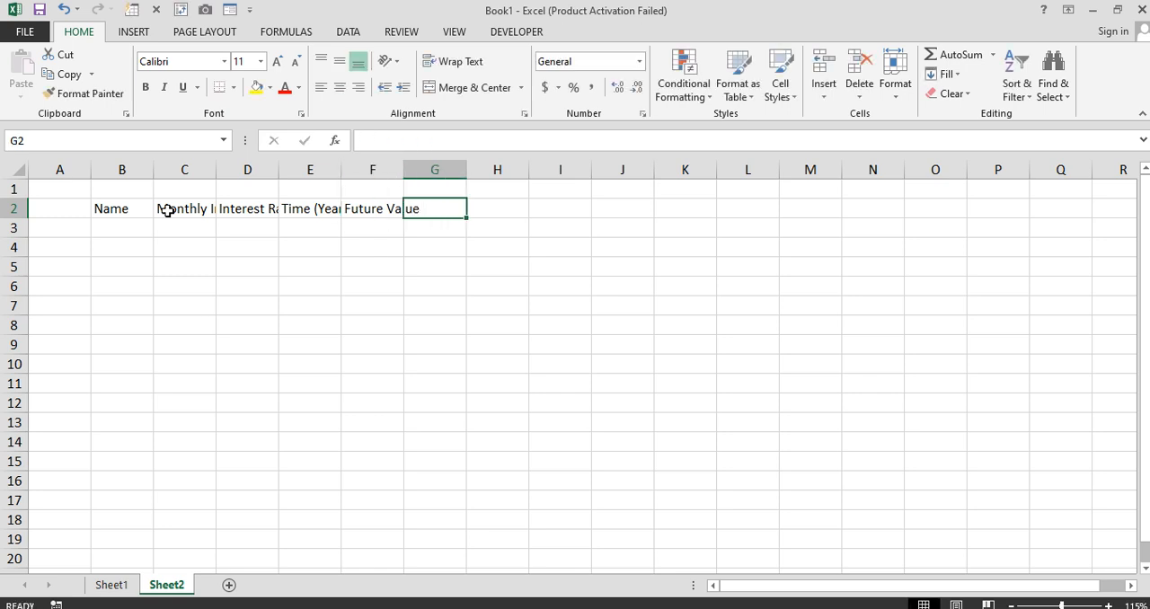
type("Total")
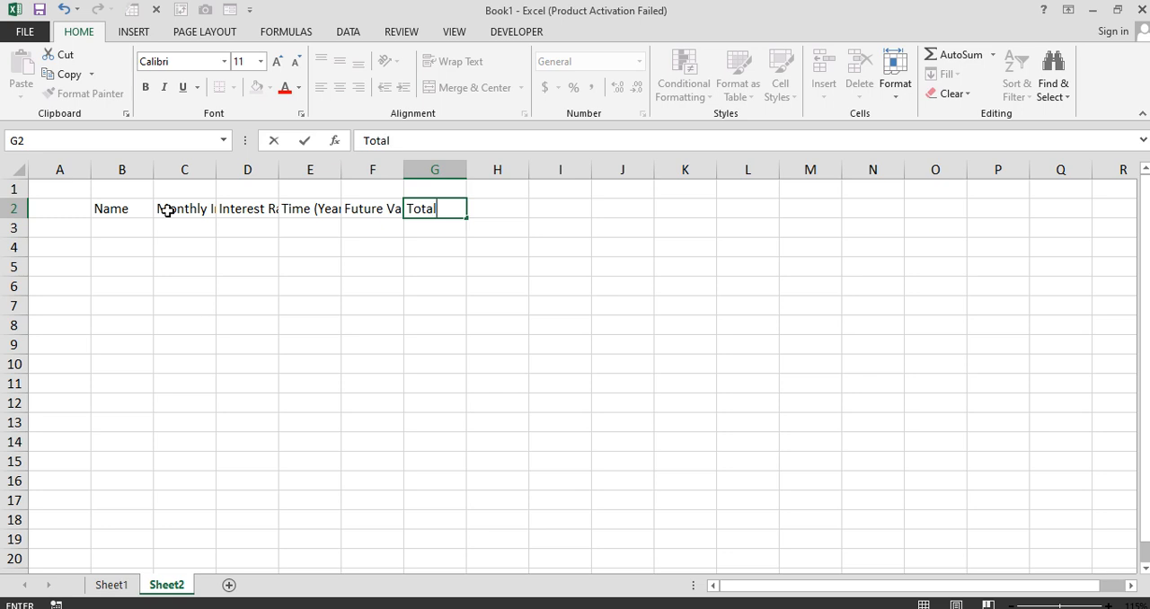
type(" AMount")
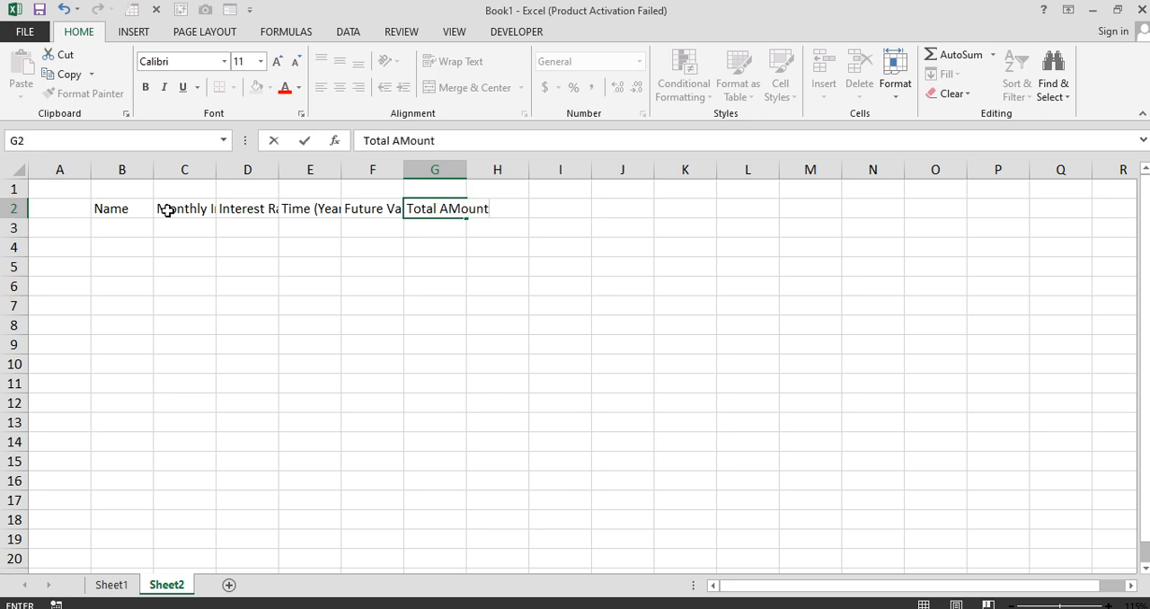
key("Tab")
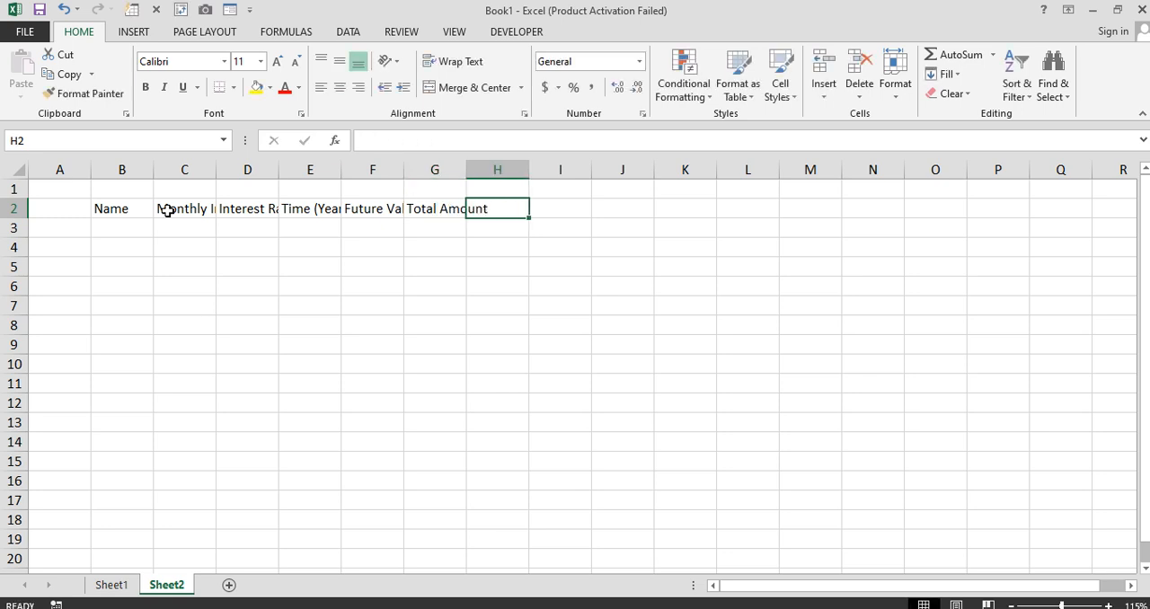
Enter the header Interest Earned in H2 to complete the header row
type("Inter")
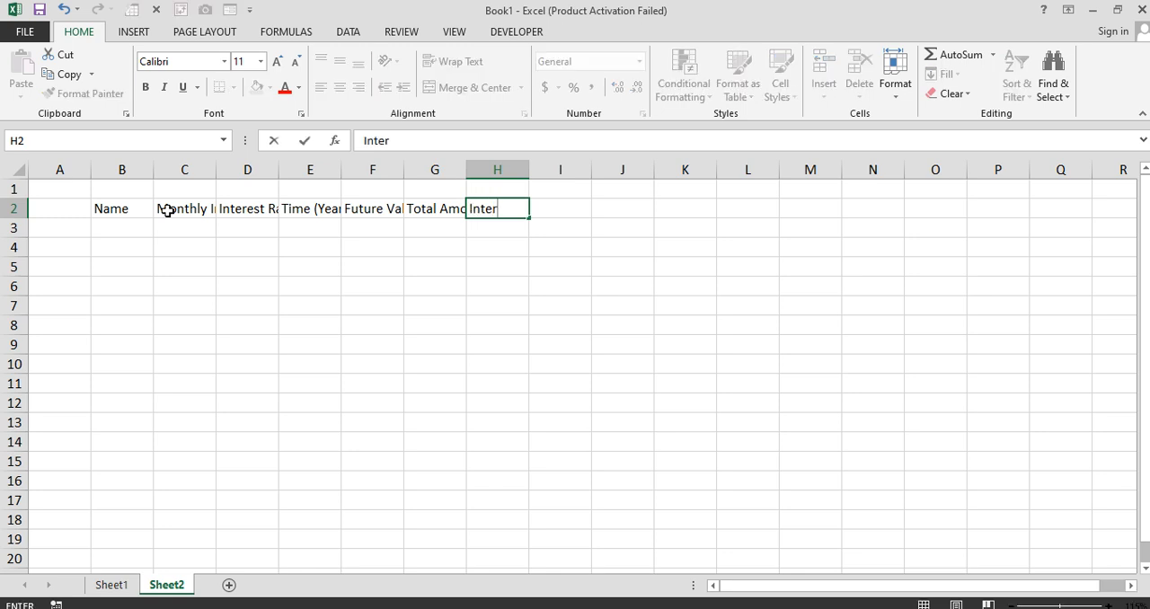
type("est Earned")
key("Return")
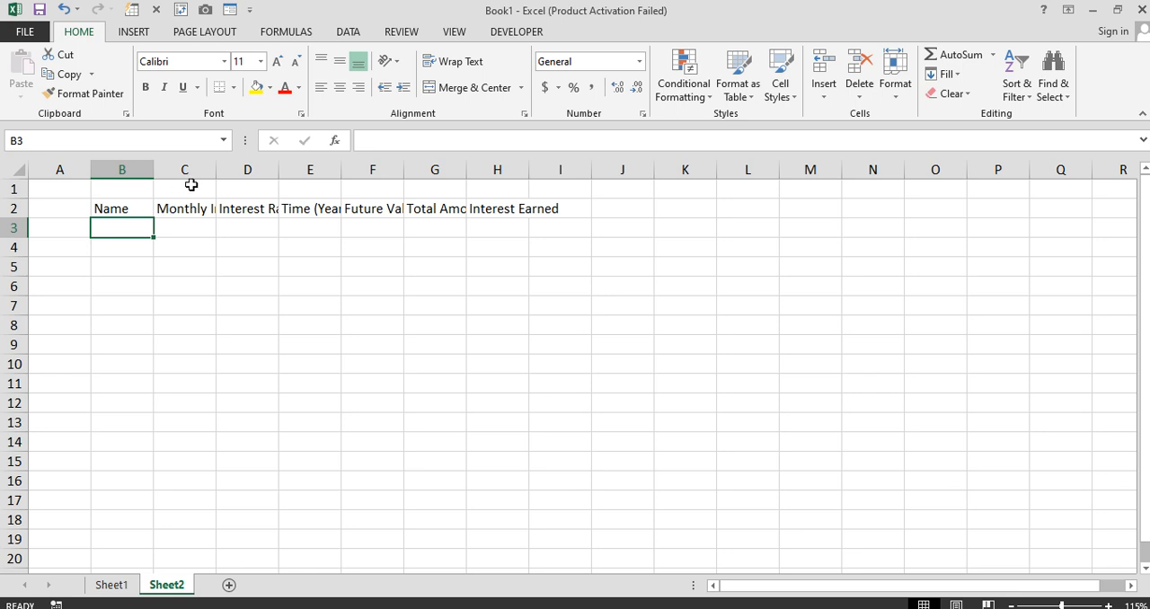
AutoFit the widths of columns C through H to their header text
double_click(216, 169)
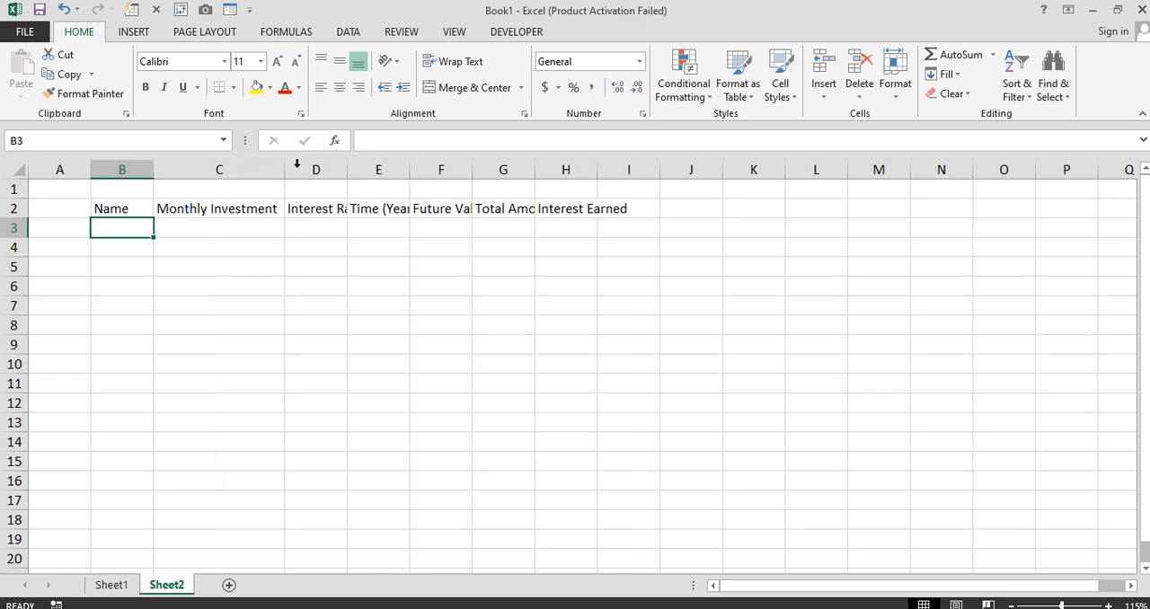
double_click(347, 169)
double_click(435, 169)
double_click(503, 169)
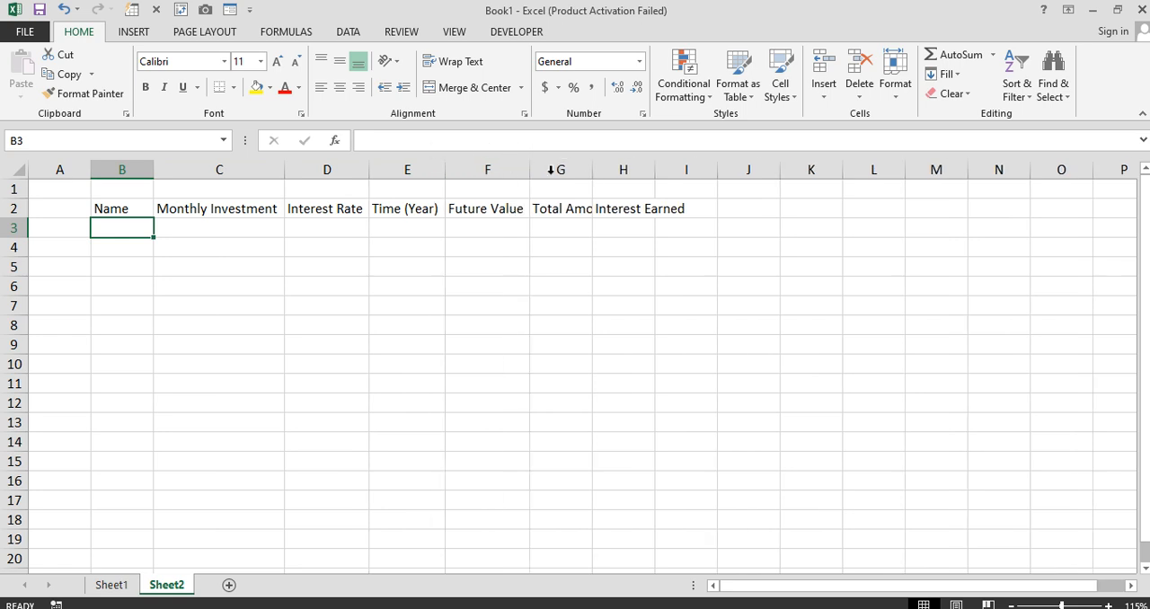
double_click(593, 169)
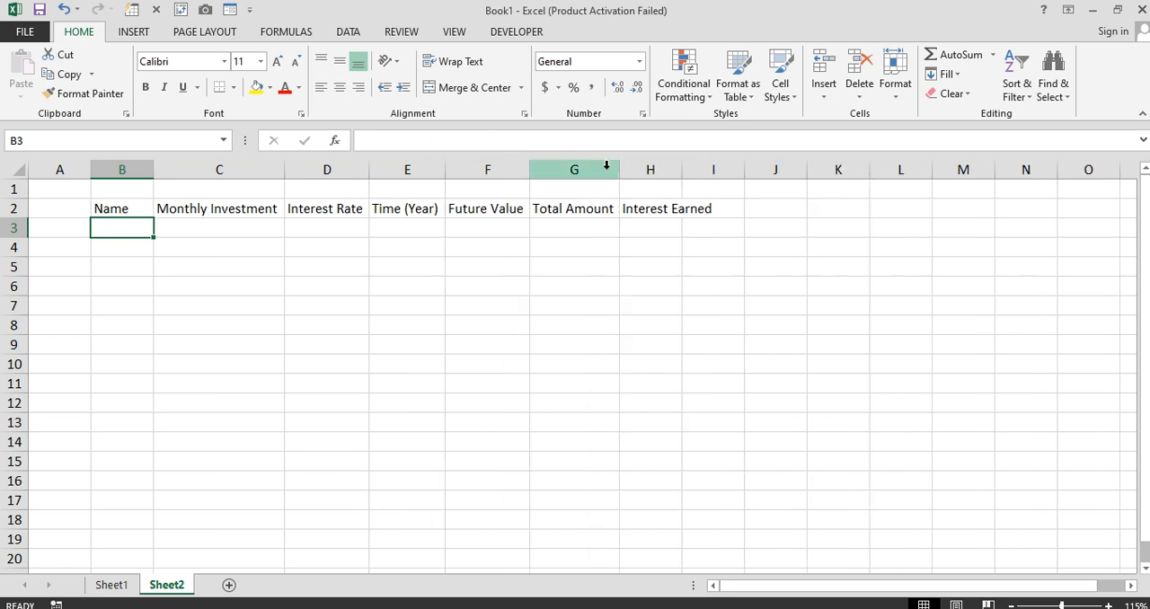
double_click(682, 169)
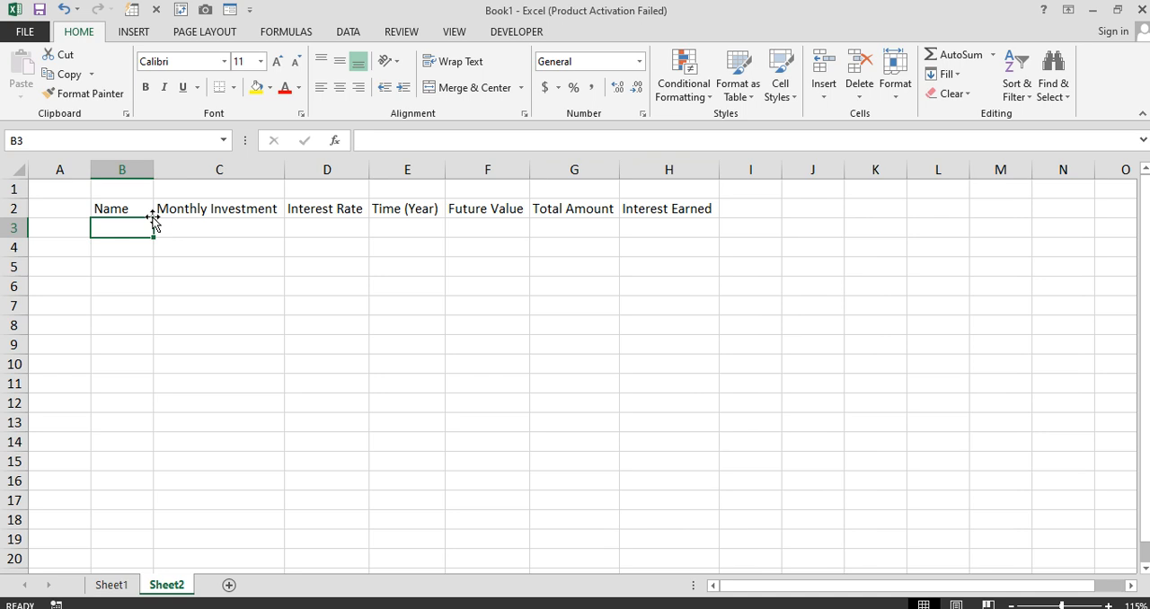
Widen column B to about twice its width, and columns C, E, F, G and H slightly beyond their header text
left_click_drag(154, 169, 216, 169)
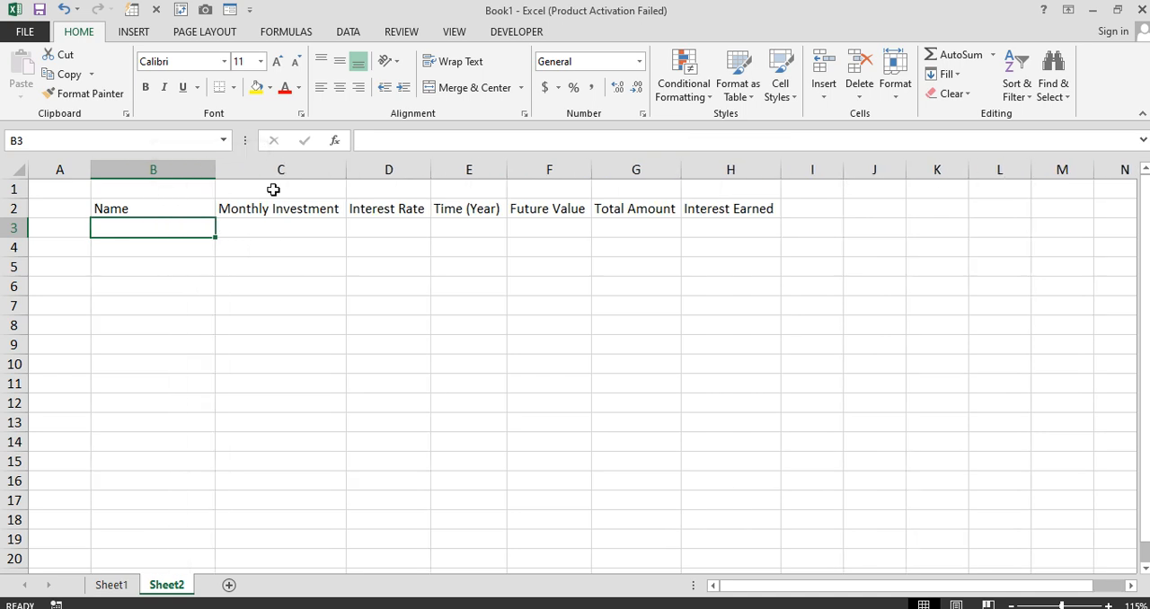
left_click_drag(347, 169, 363, 169)
left_click_drag(527, 164, 545, 169)
left_click_drag(629, 166, 645, 169)
left_click_drag(735, 169, 757, 169)
left_click_drag(857, 169, 885, 169)
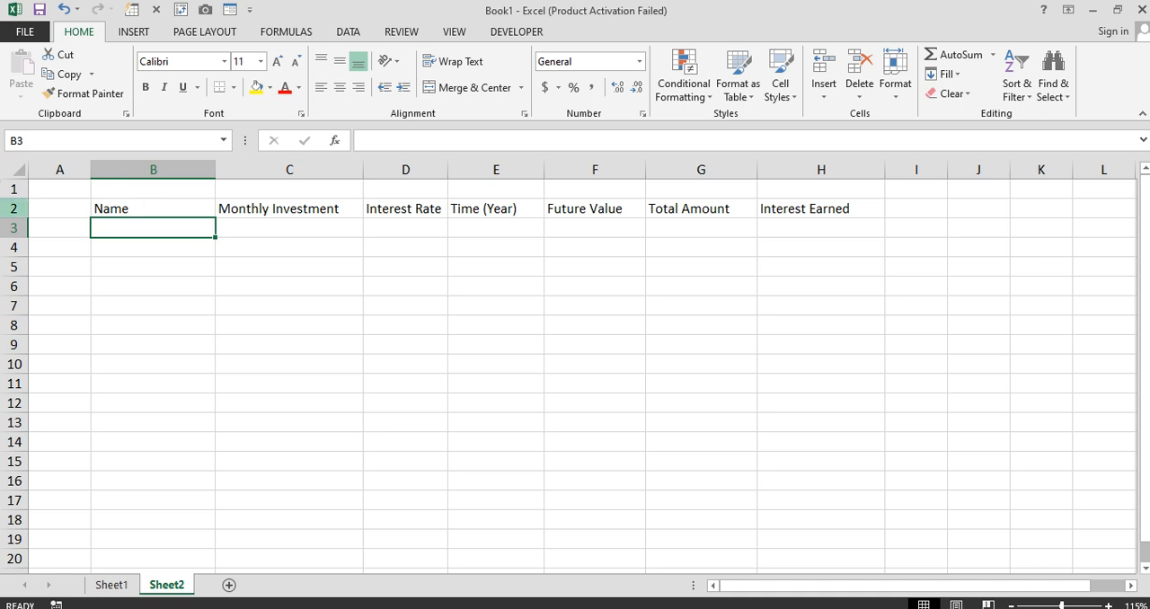
Apply All Borders to the table range B2:H9
left_click_drag(194, 205, 771, 340)
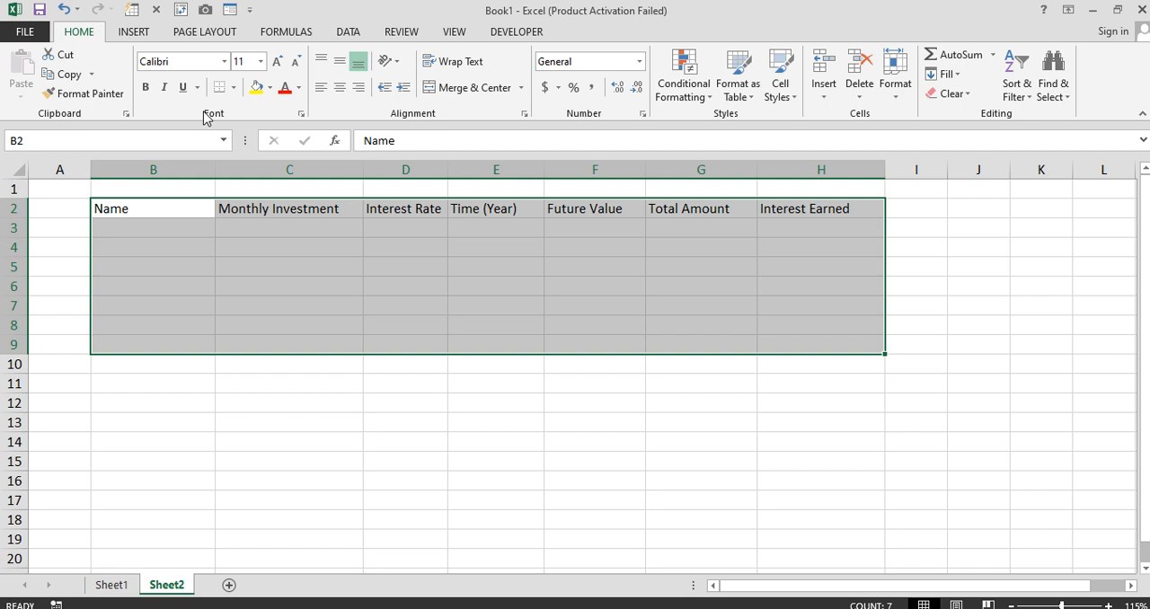
left_click(233, 87)
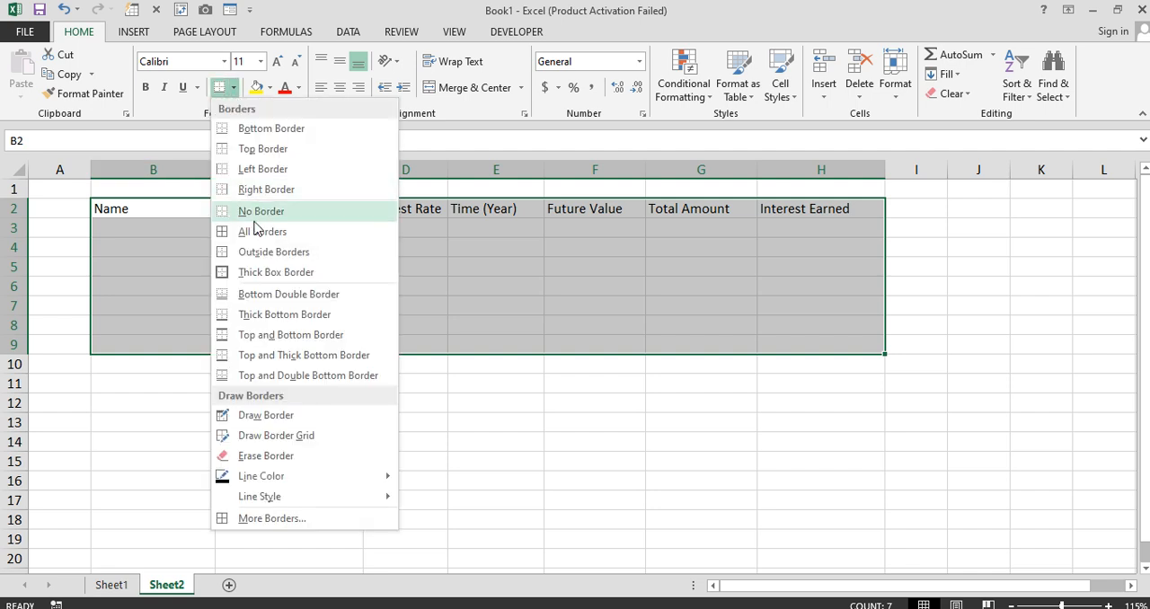
left_click(260, 231)
Enter the placeholder ABC.... in B3 and fill it down through B9
left_click(154, 230)
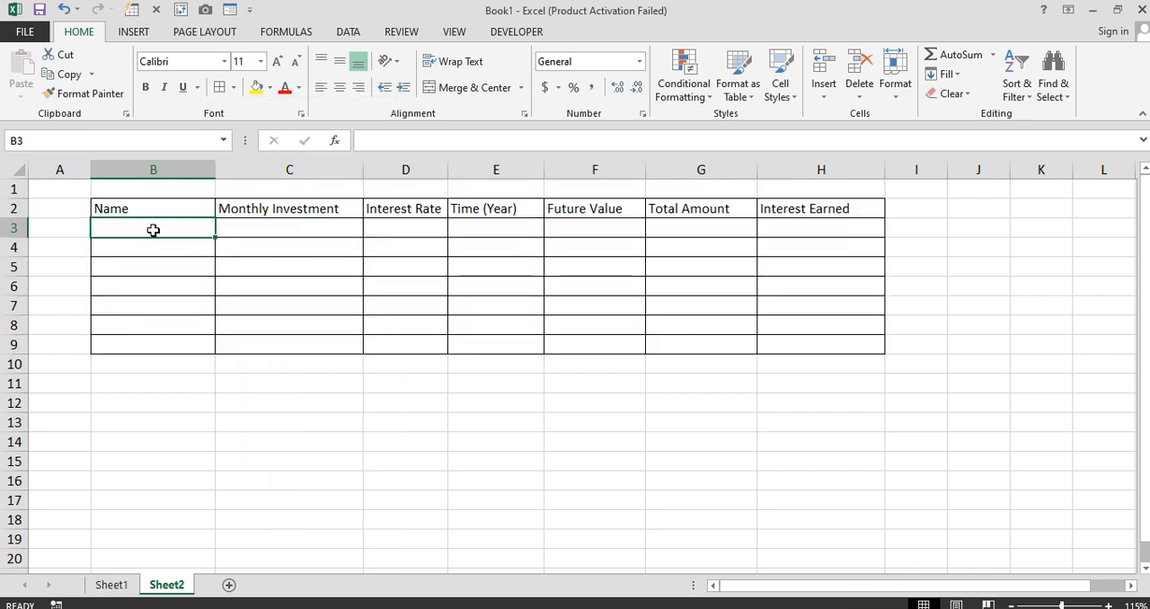
type("ABC")
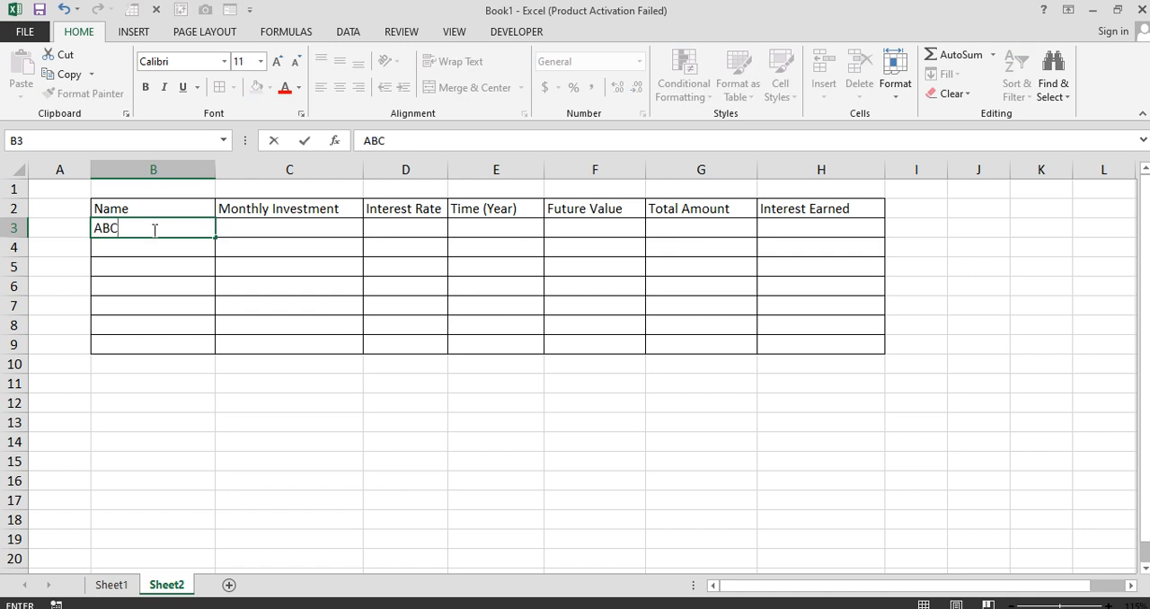
type("....")
key("Return")
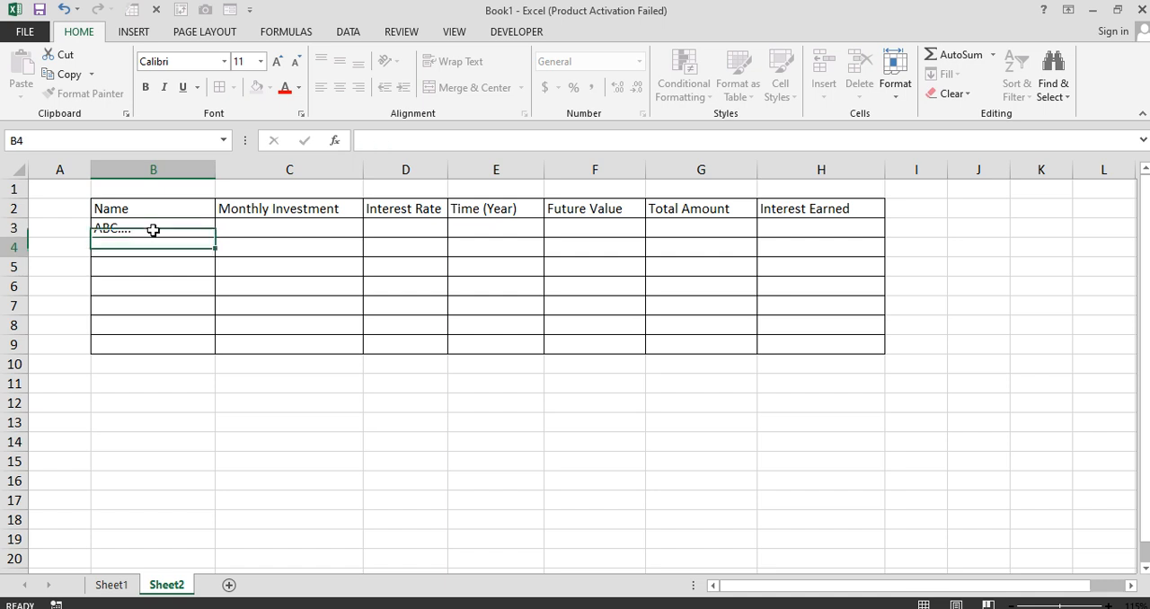
left_click(155, 230)
left_click_drag(214, 239, 206, 345)
Format the header cells B2:H2 with a blue fill and bold white text
left_click_drag(153, 212, 834, 212)
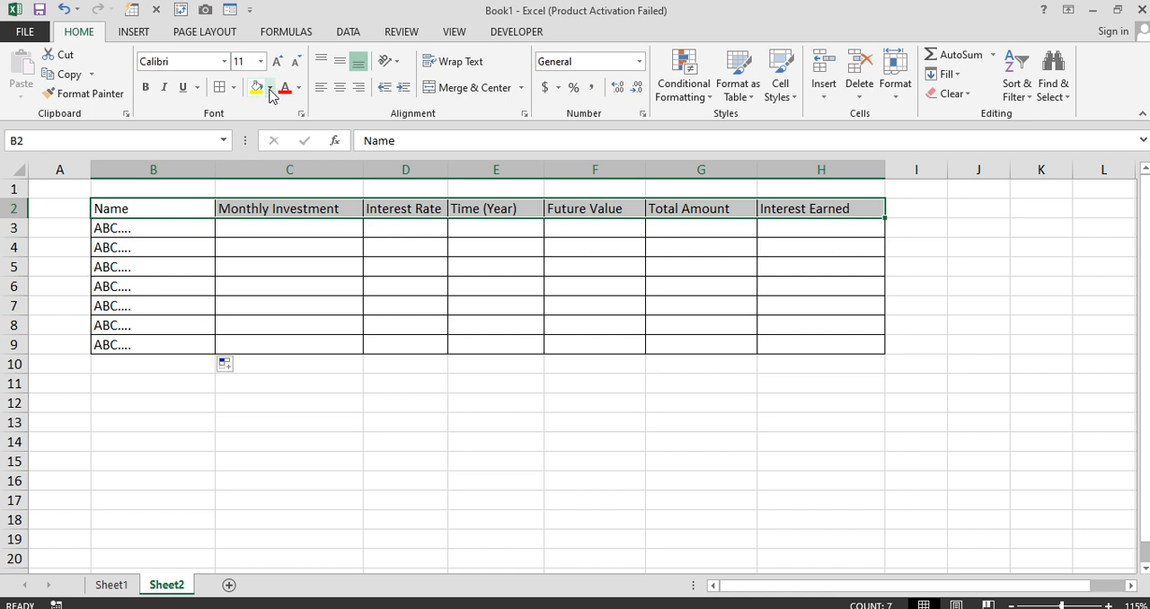
left_click(270, 87)
left_click(356, 220)
left_click(145, 87)
left_click(299, 88)
left_click(285, 146)
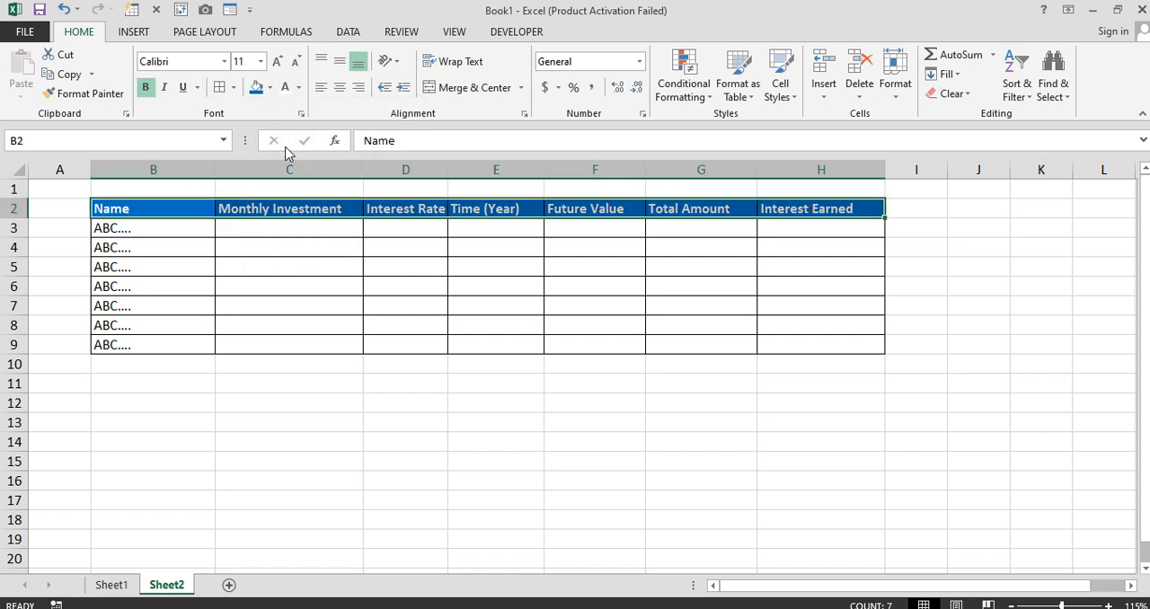
Make row 2 about twice as tall and column D slightly wider, centring the header text horizontally and vertically
left_click_drag(26, 218, 25, 236)
left_click_drag(125, 225, 796, 206)
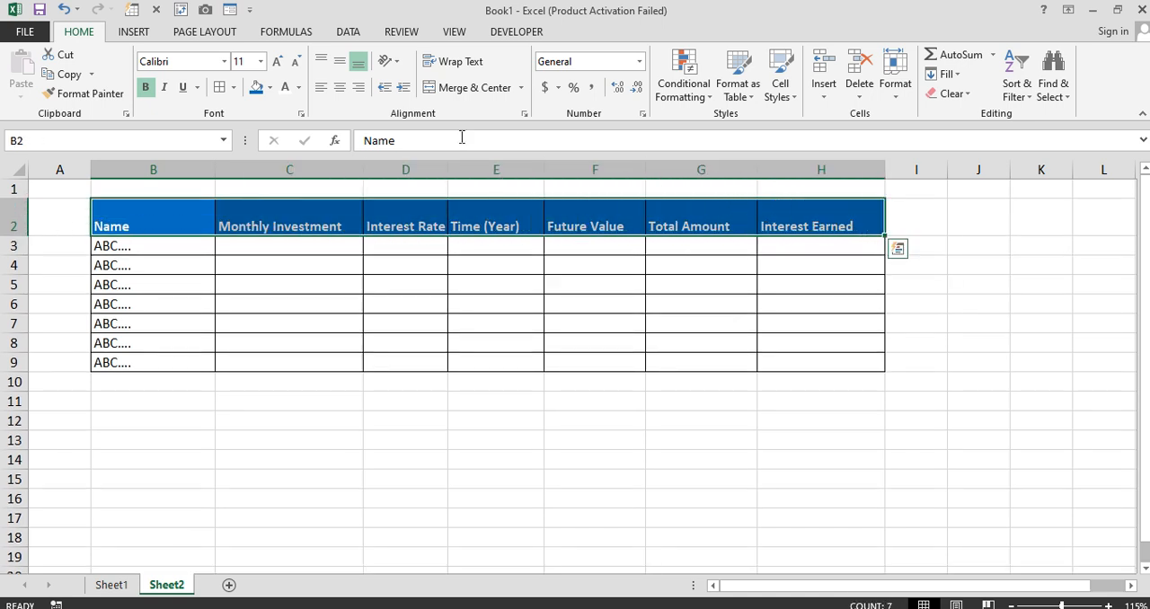
left_click(339, 87)
left_click(339, 61)
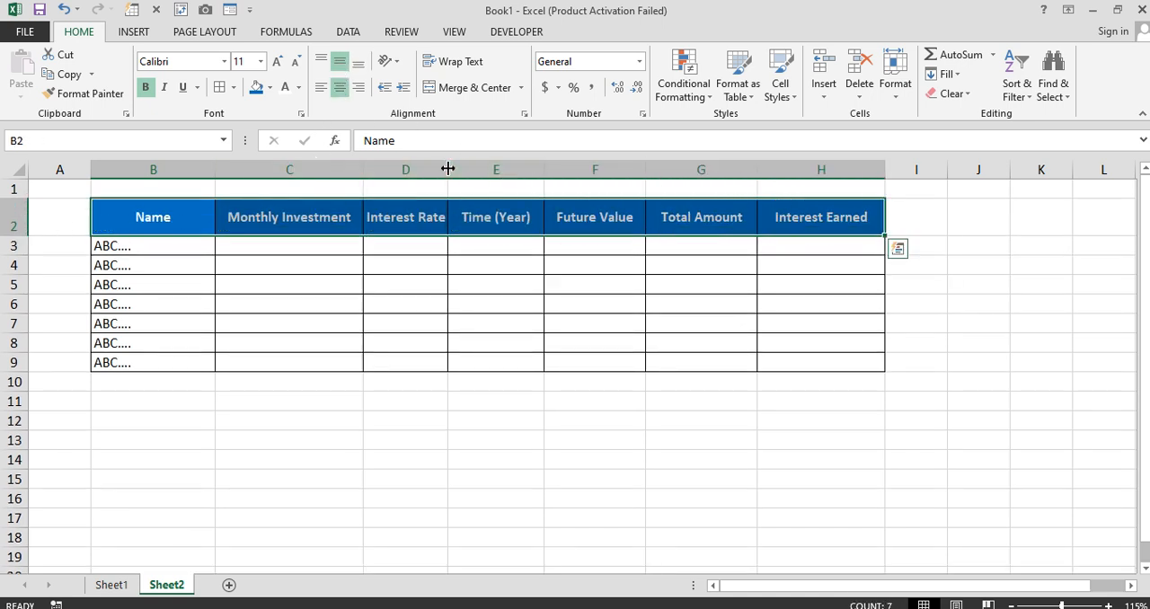
left_click_drag(448, 169, 460, 169)
left_click(599, 281)
Enter the monthly investments 800, 500, 300 and 1200 in C3 through C6
left_click(271, 246)
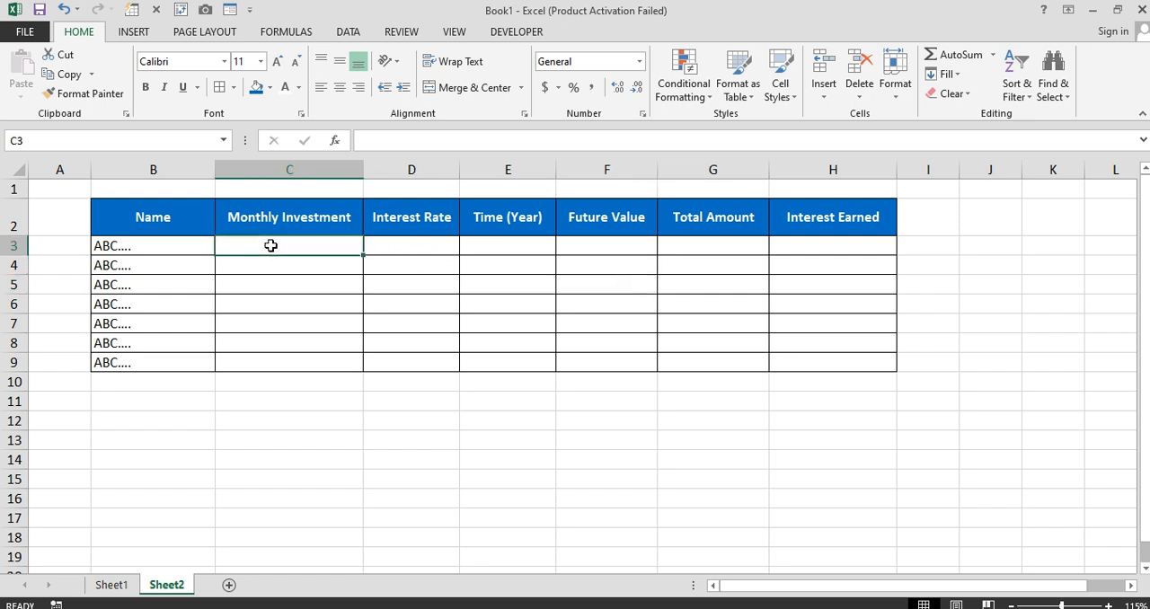
type("800")
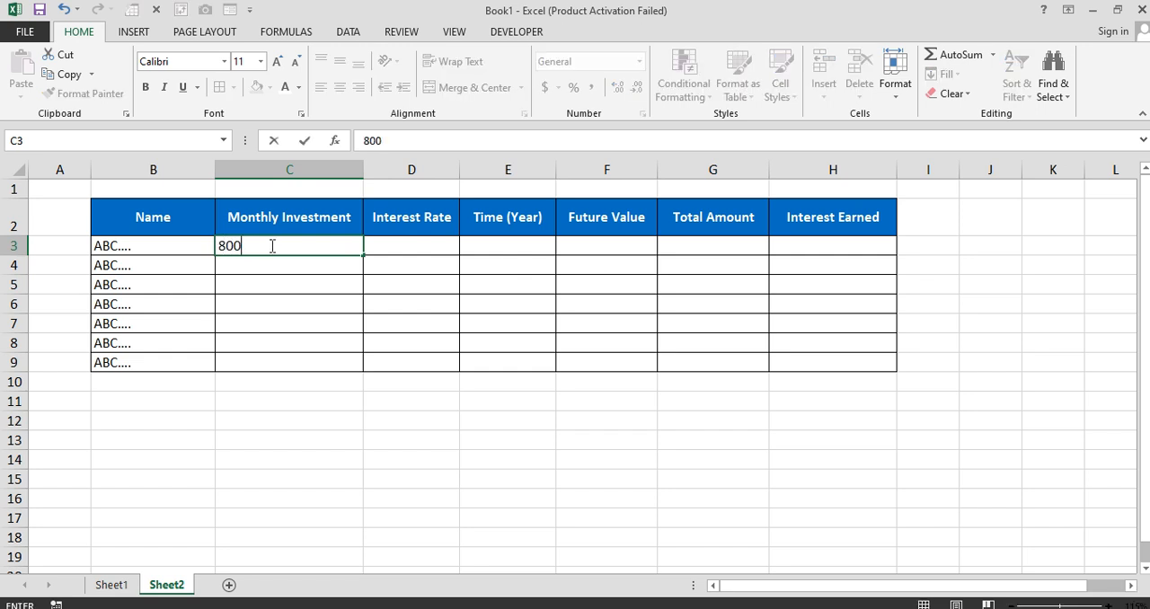
key("Return")
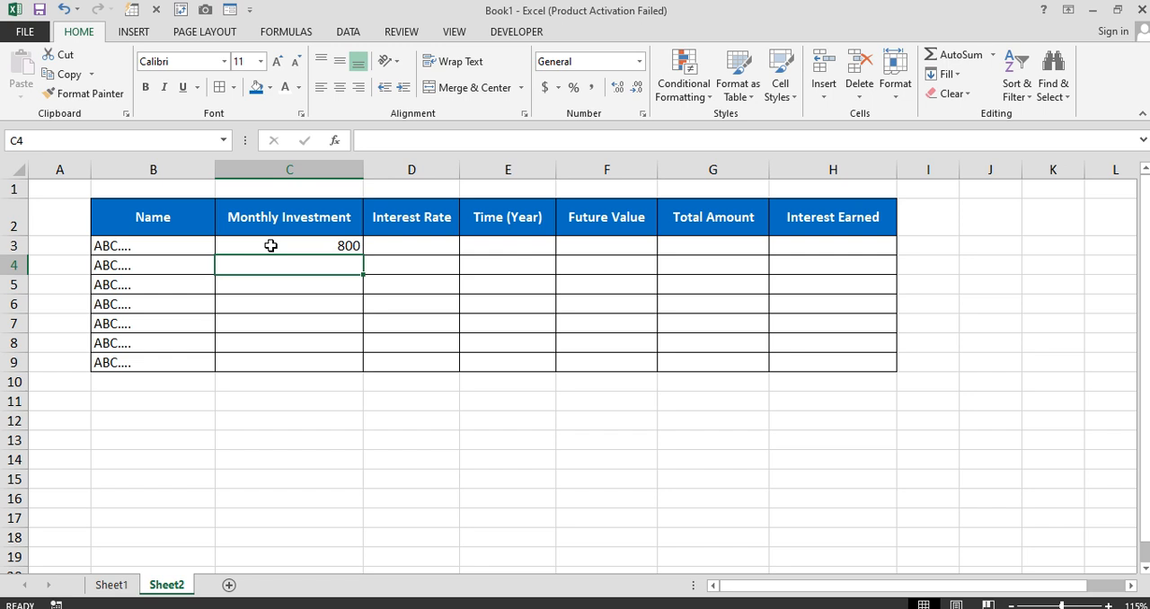
type("500")
key("Return")
type("300")
key("Return")
type("1200")
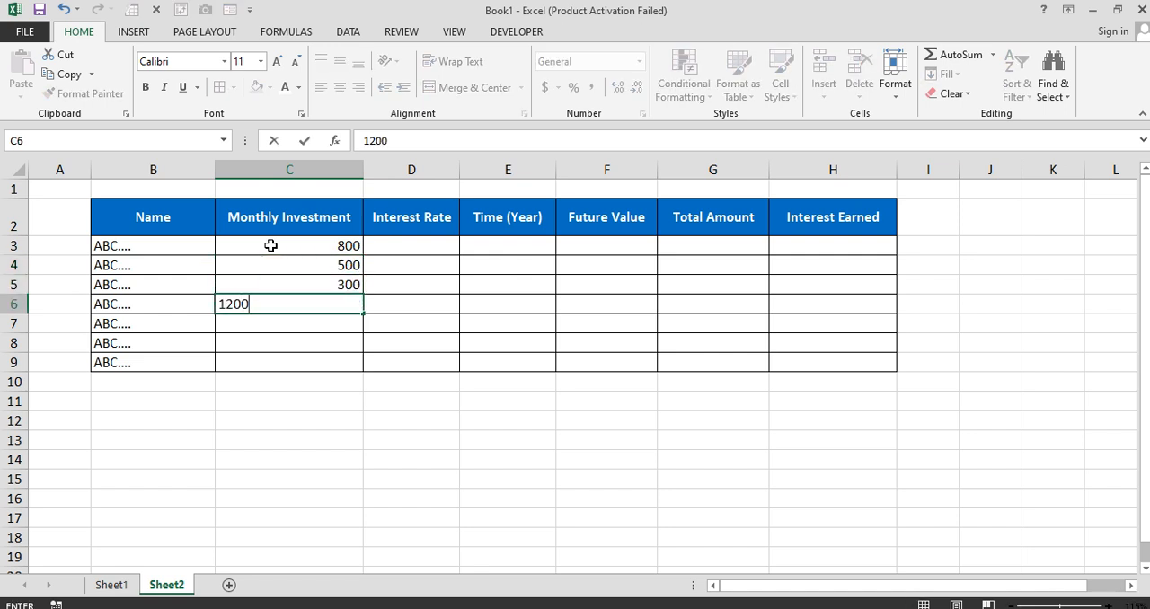
key("Return")
Enter the monthly investments 900, 650 and 700 in C7 through C9
type("900")
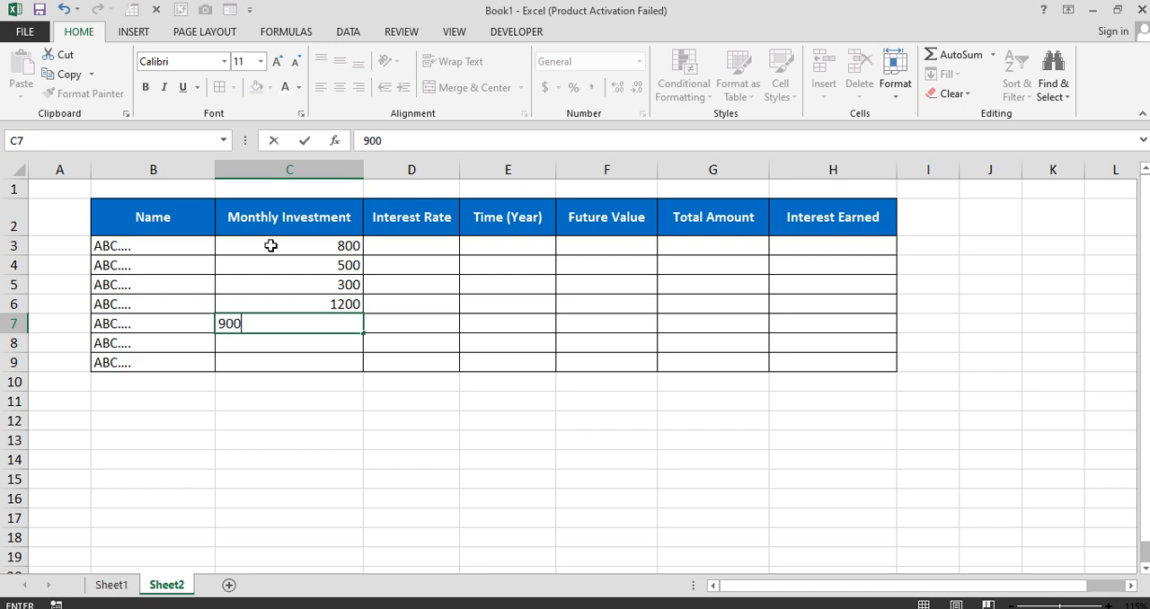
key("Return")
type("650")
key("Return")
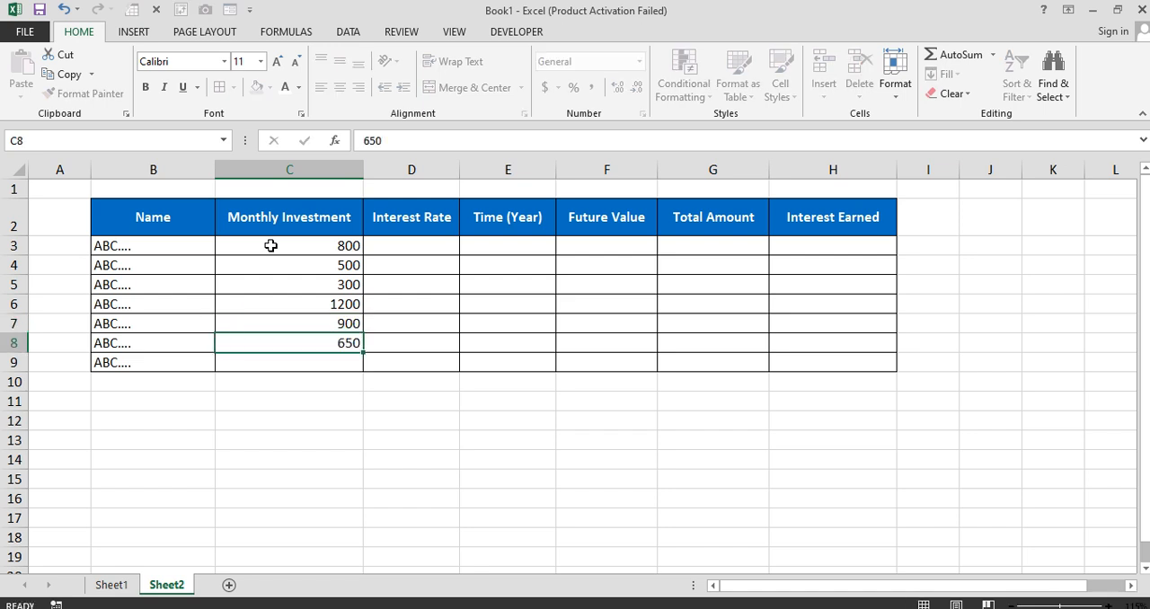
type("710")
key("BackSpace")
key("BackSpace")
type("00")
key("Return")
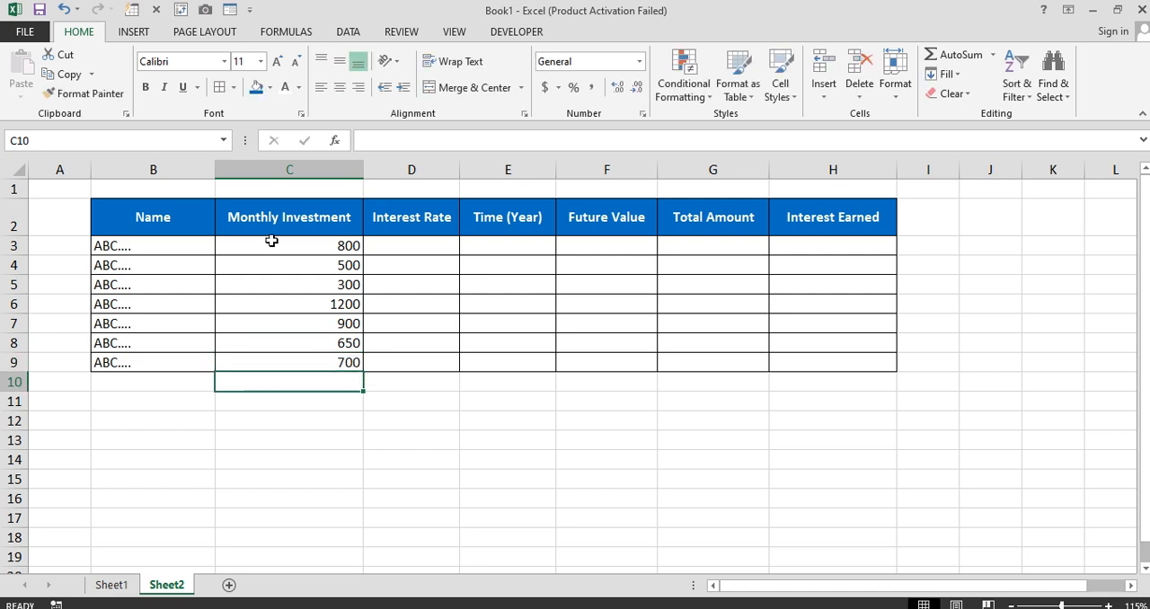
left_click_drag(304, 247, 303, 369)
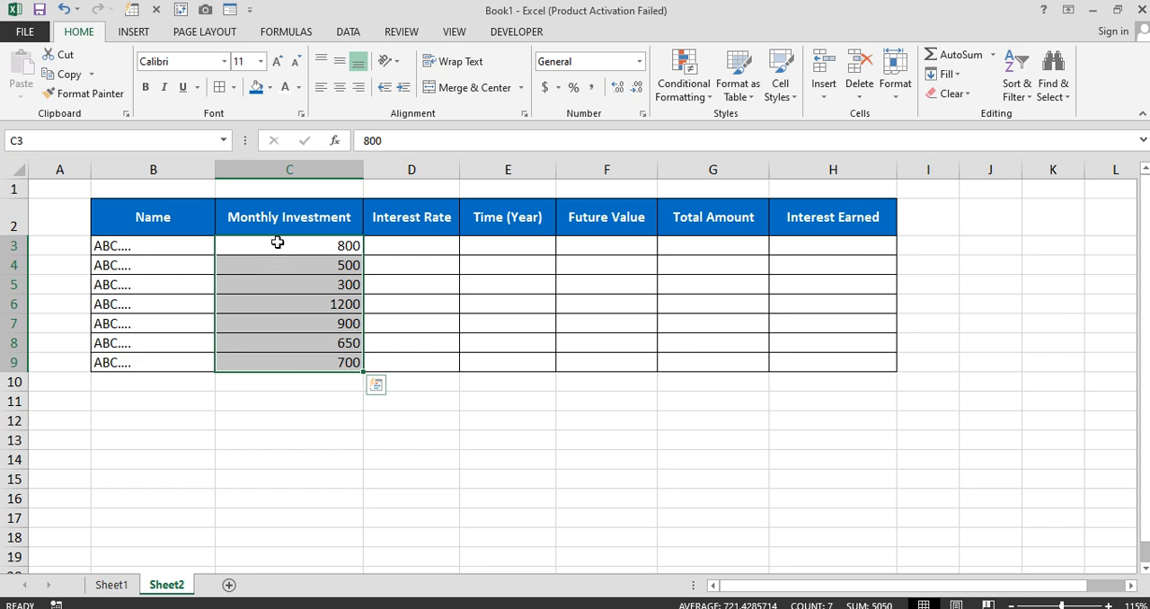
left_click(404, 250)
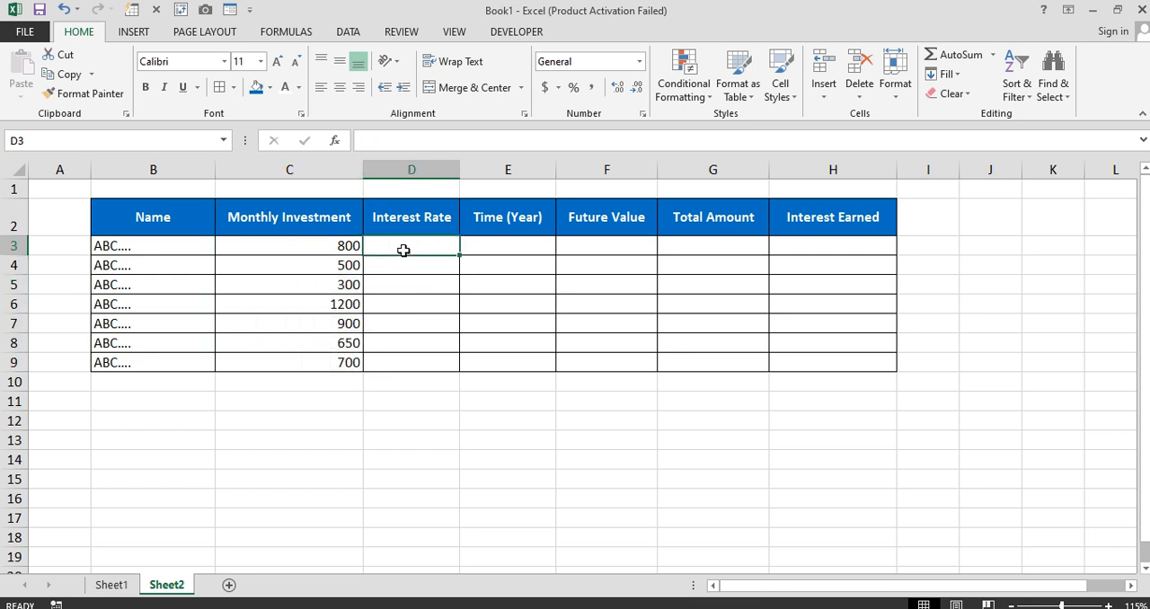
left_click_drag(344, 242, 385, 245)
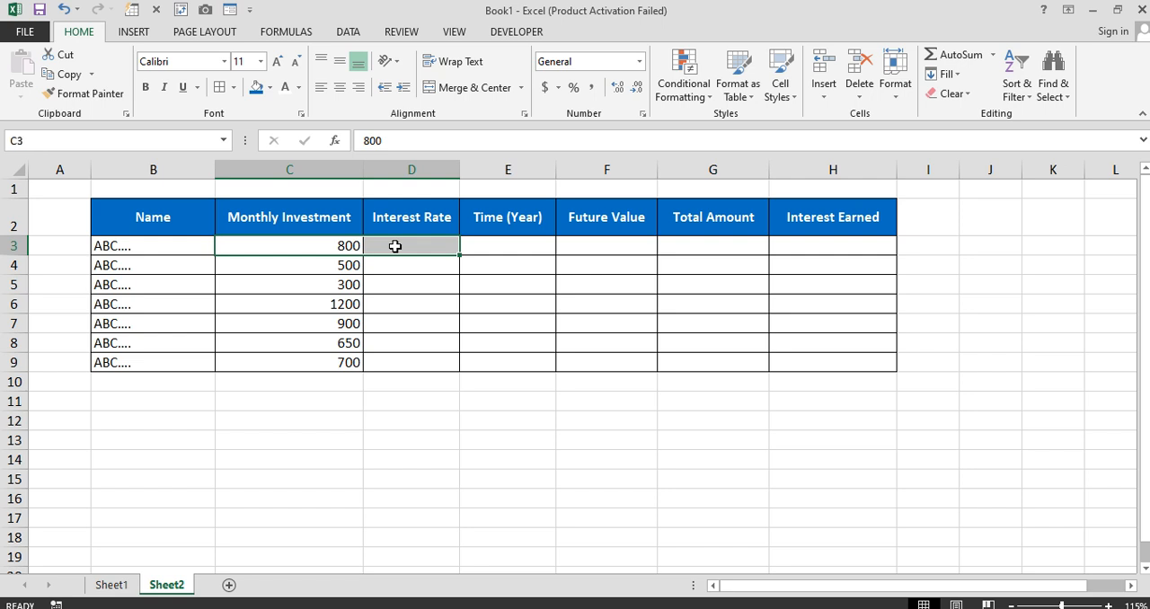
Enter interest rates of 6% in D3 and 8% in D4
left_click(417, 244)
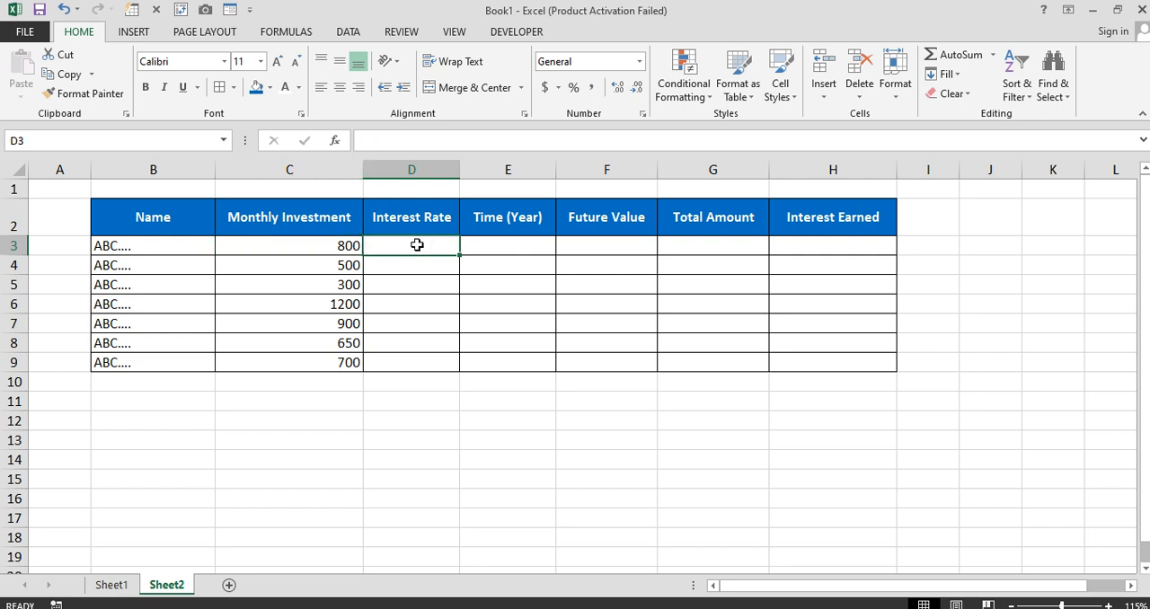
type("6%")
key("Return")
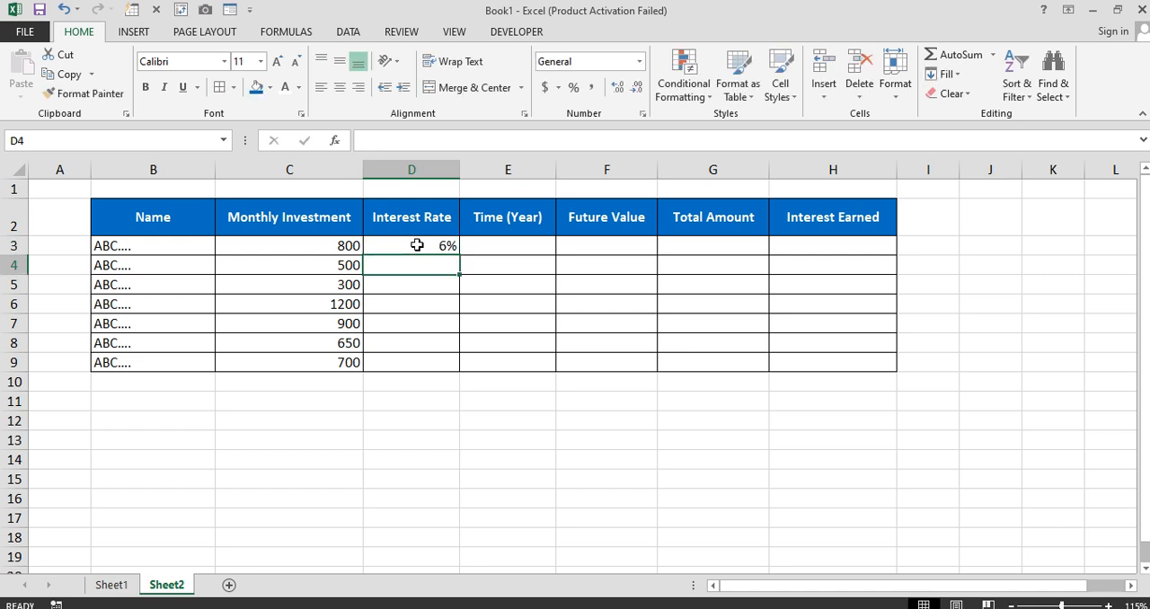
type("8%")
key("Return")
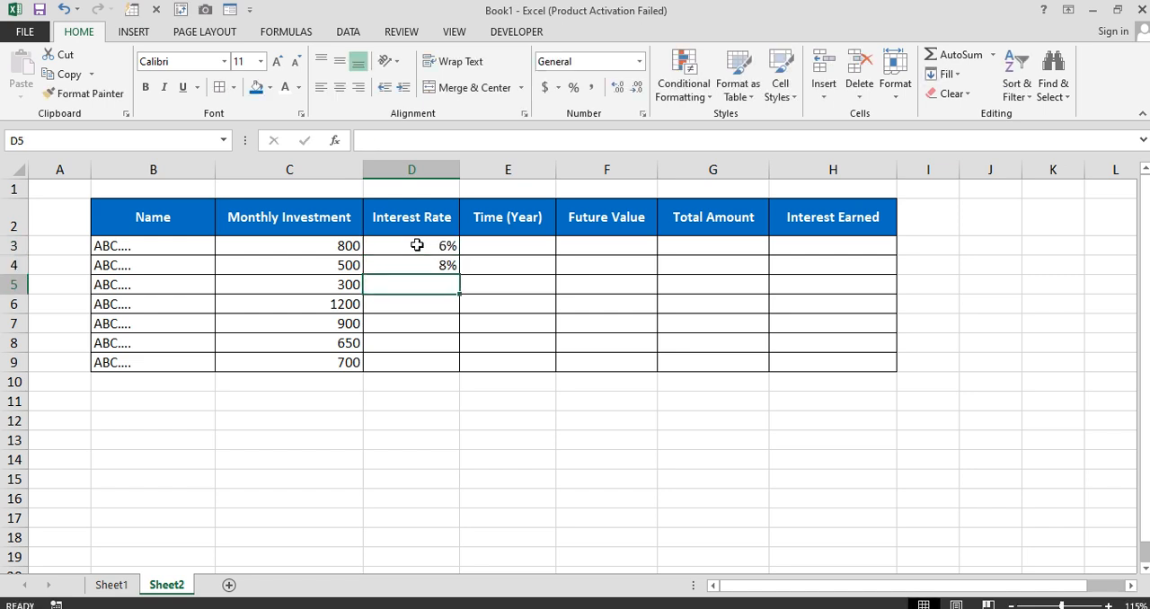
type("%")
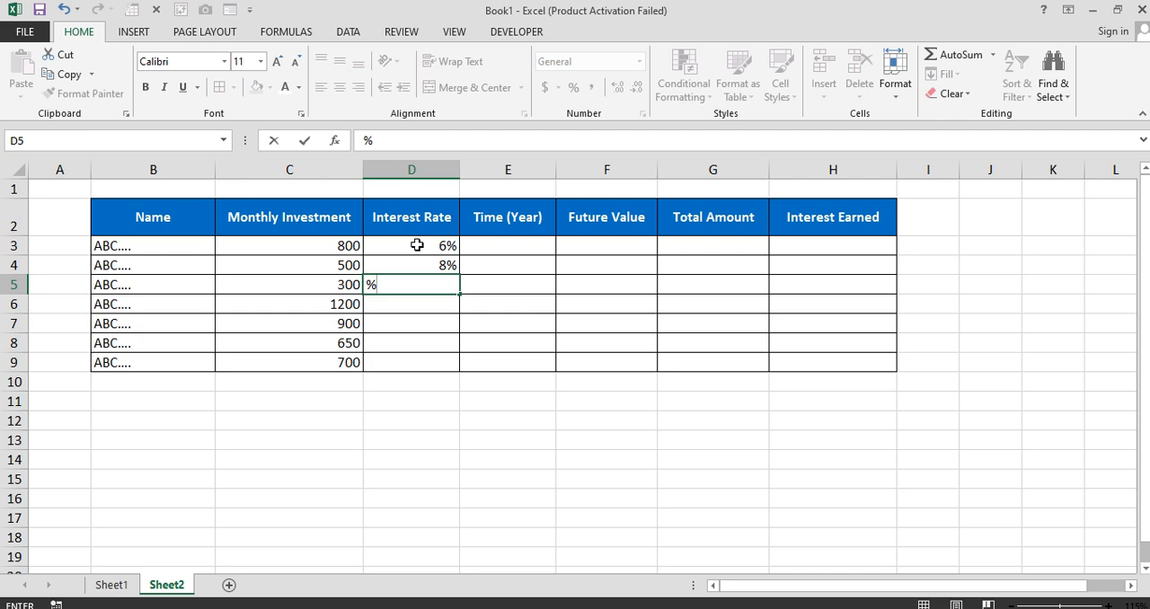
Enter a bare % placeholder in D5, and interest rates of 8% in D6 and 10% in D7
key("Return")
type("8%")
key("Return")
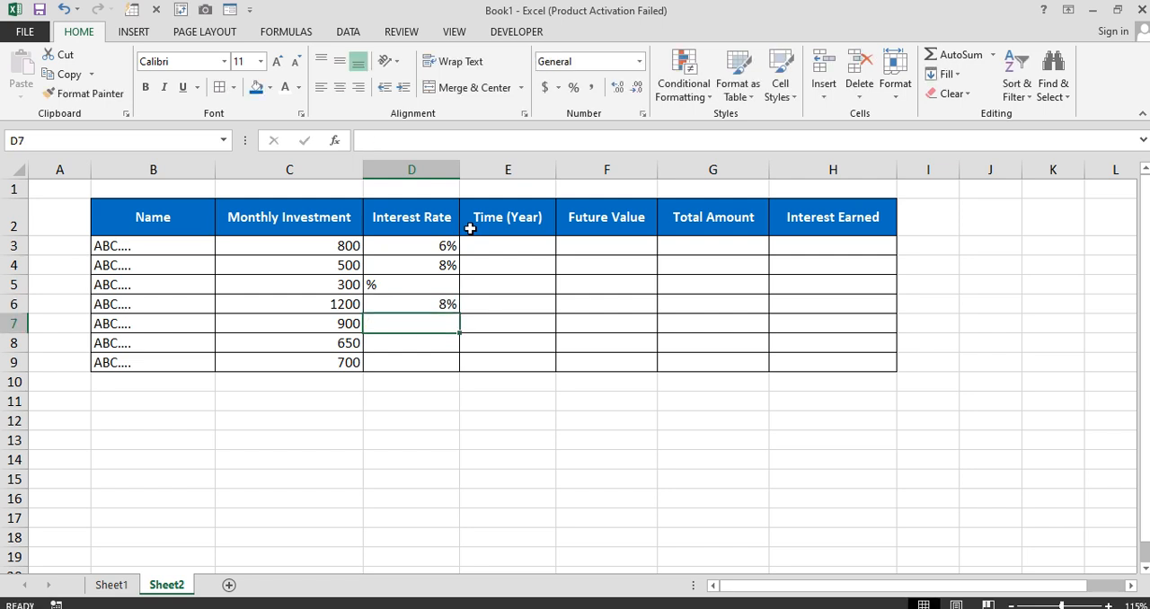
type("10")
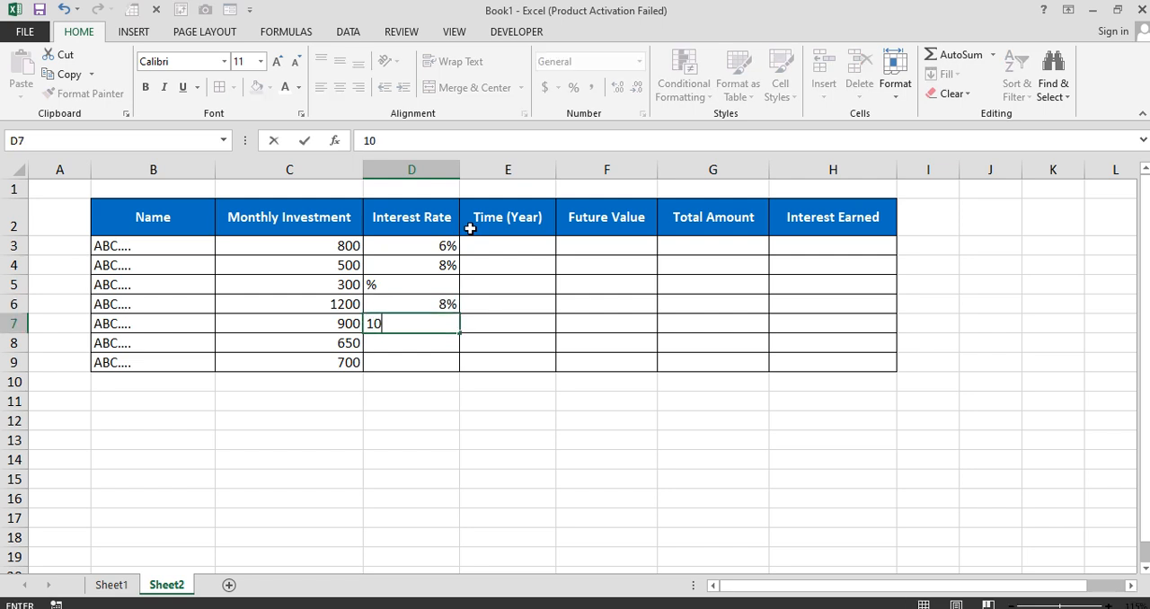
type("%")
Correct the interest rate in D5 to 3%, and enter 12% in D8 and 4% in D9
left_click(427, 283)
type("3")
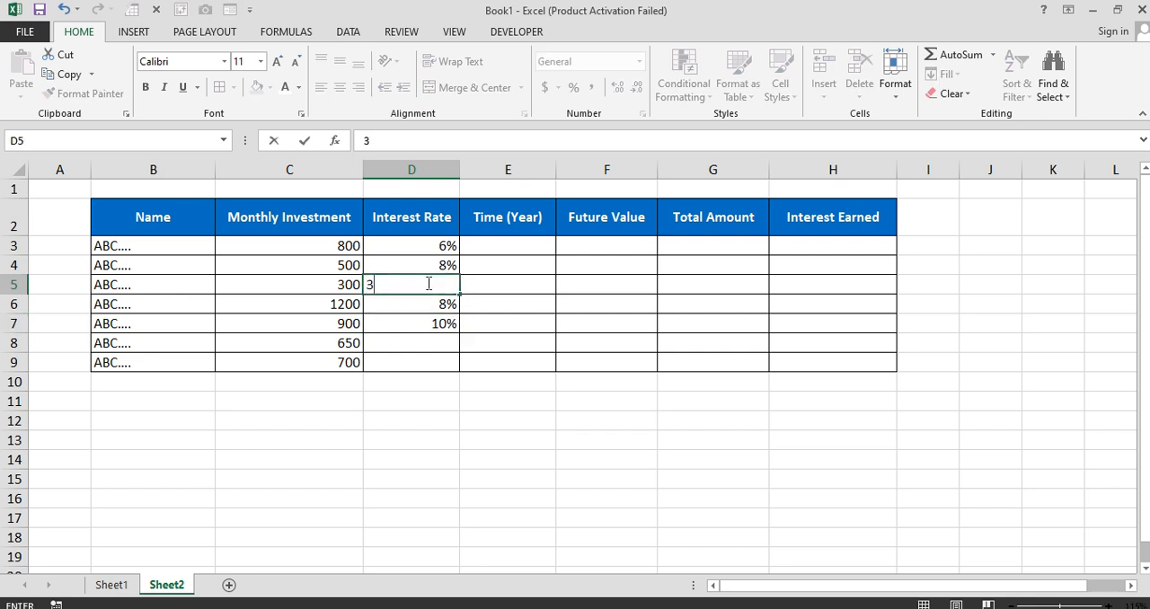
type("%")
key("Return")
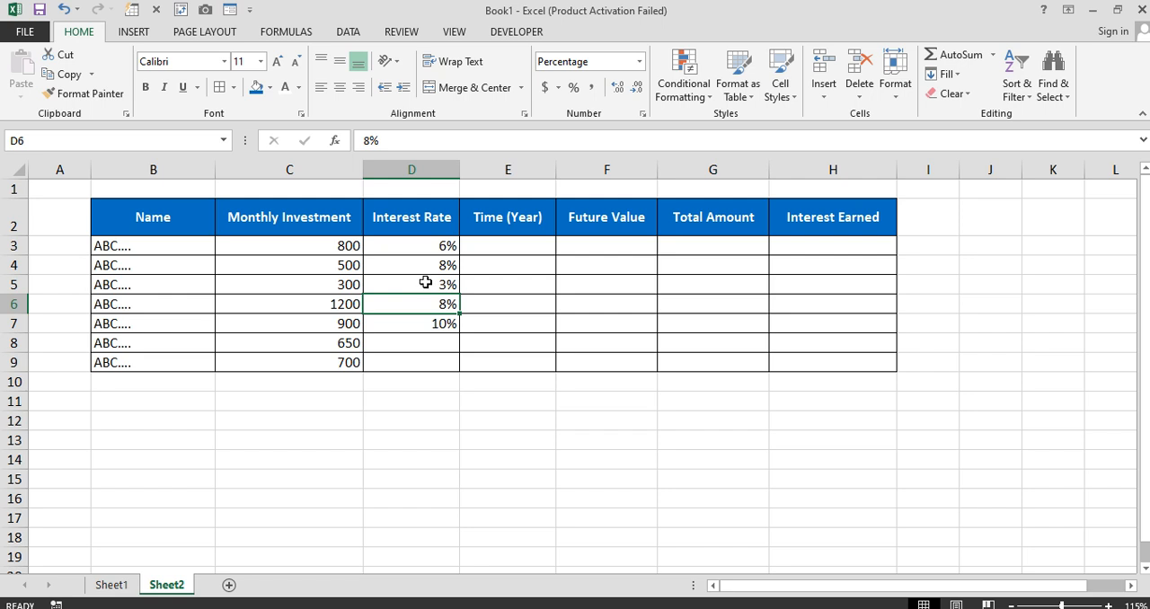
left_click(440, 341)
type("12")
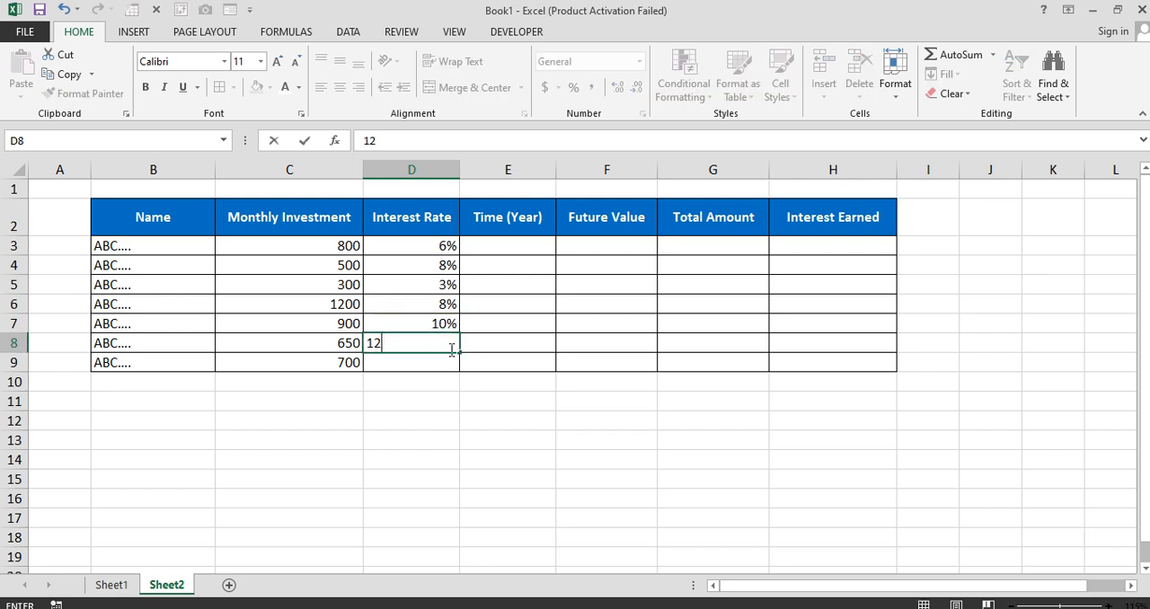
type("%")
key("Return")
type("4%")
key("Return")
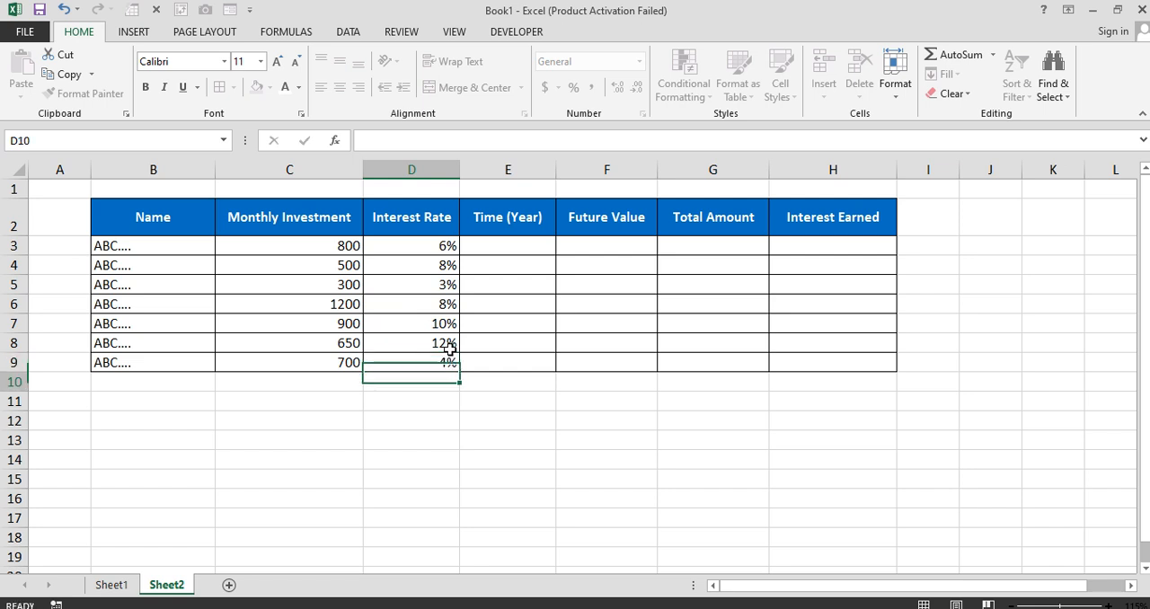
Set the investment time in E3 to 13 years, replacing a first entry of 12
left_click_drag(325, 245, 437, 363)
left_click(514, 248)
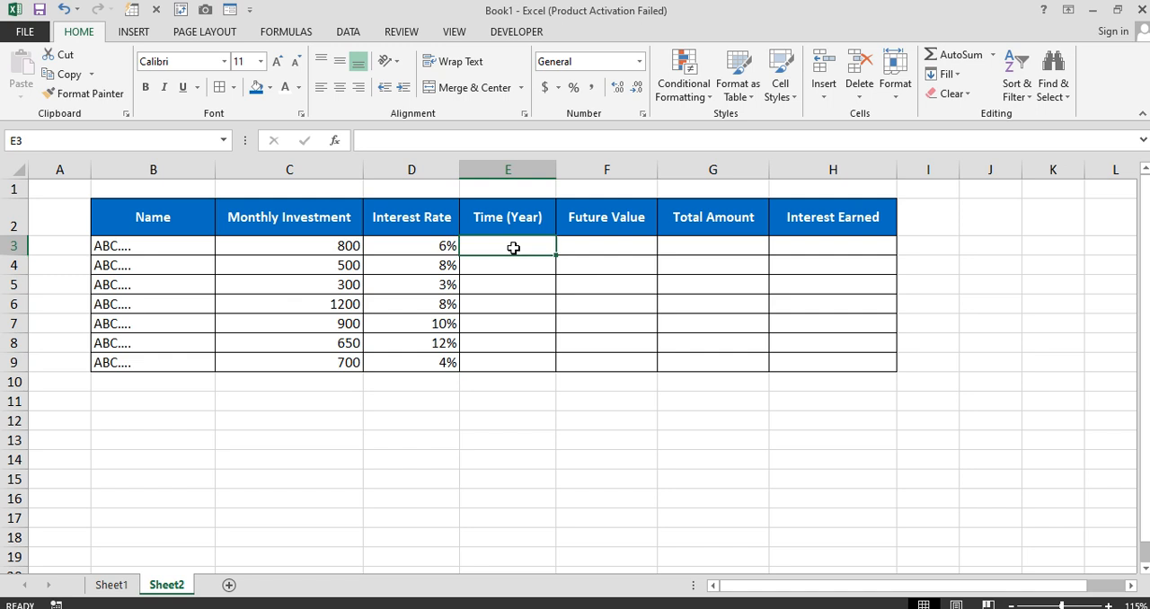
type("12")
key("Return")
left_click(514, 248)
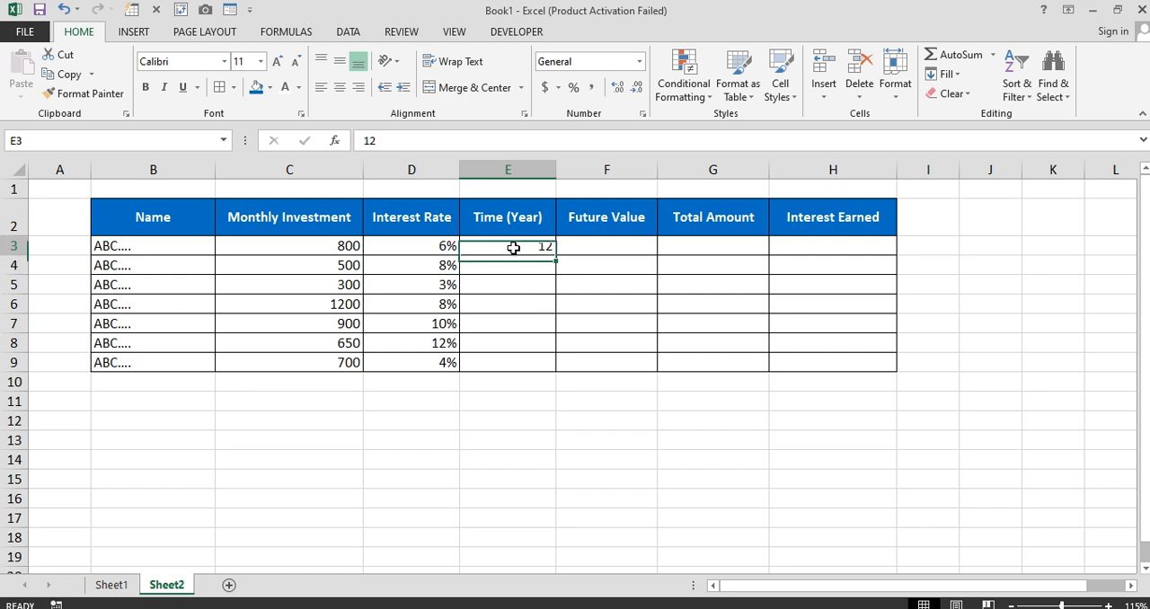
type("13")
key("Return")
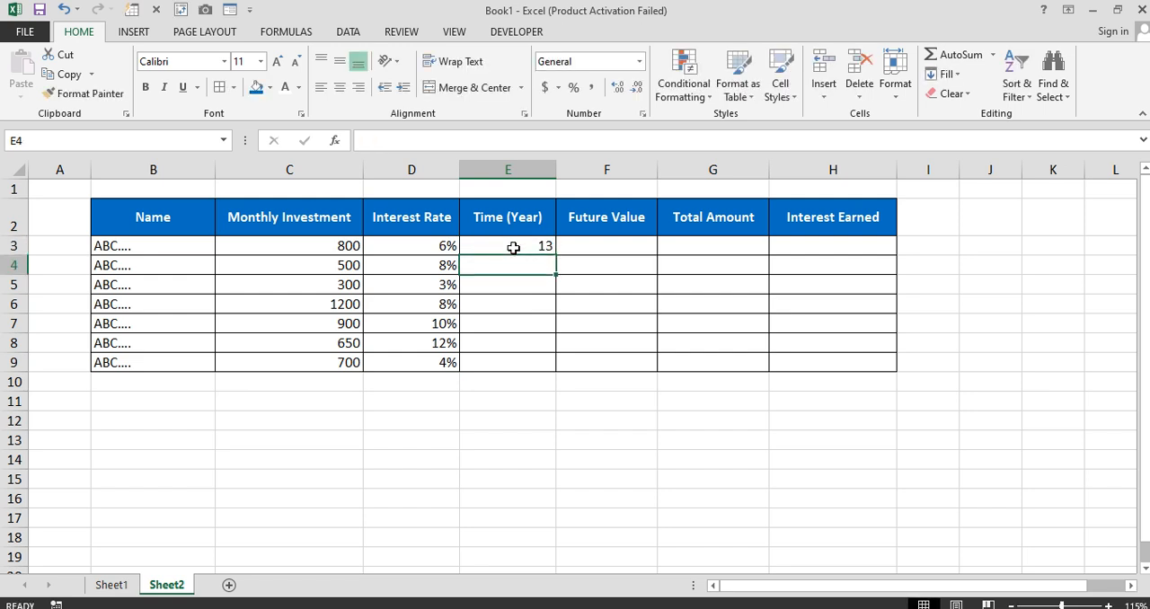
Enter the investment times 10, 15, 8, 7, 6 and 8 years in E4 through E9
type("10")
key("Return")
type("15")
key("Return")
type("8")
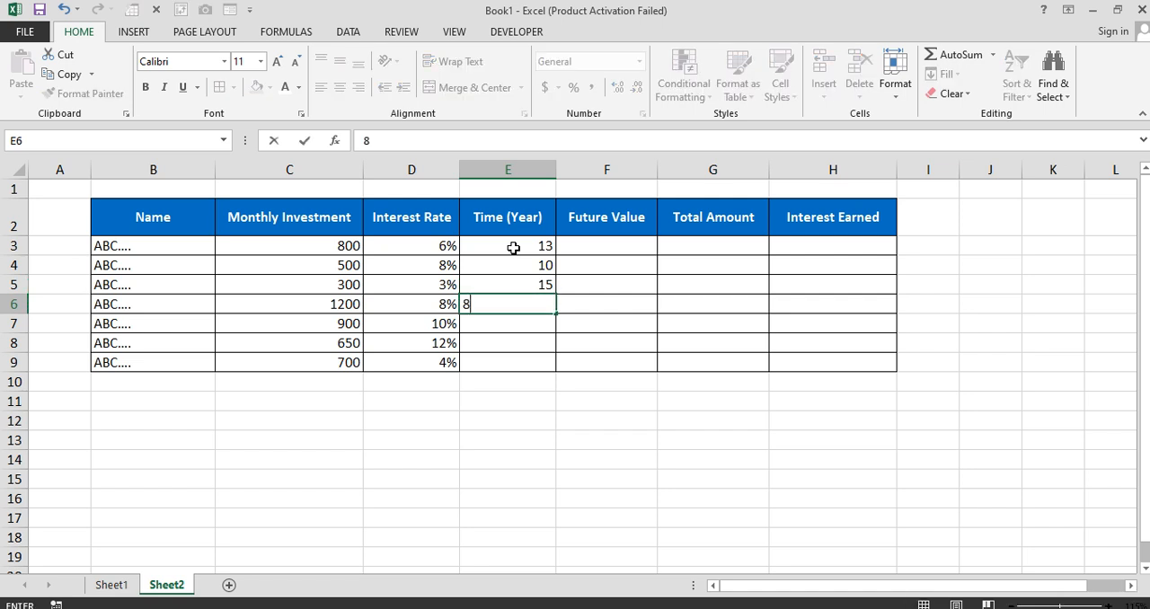
key("Return")
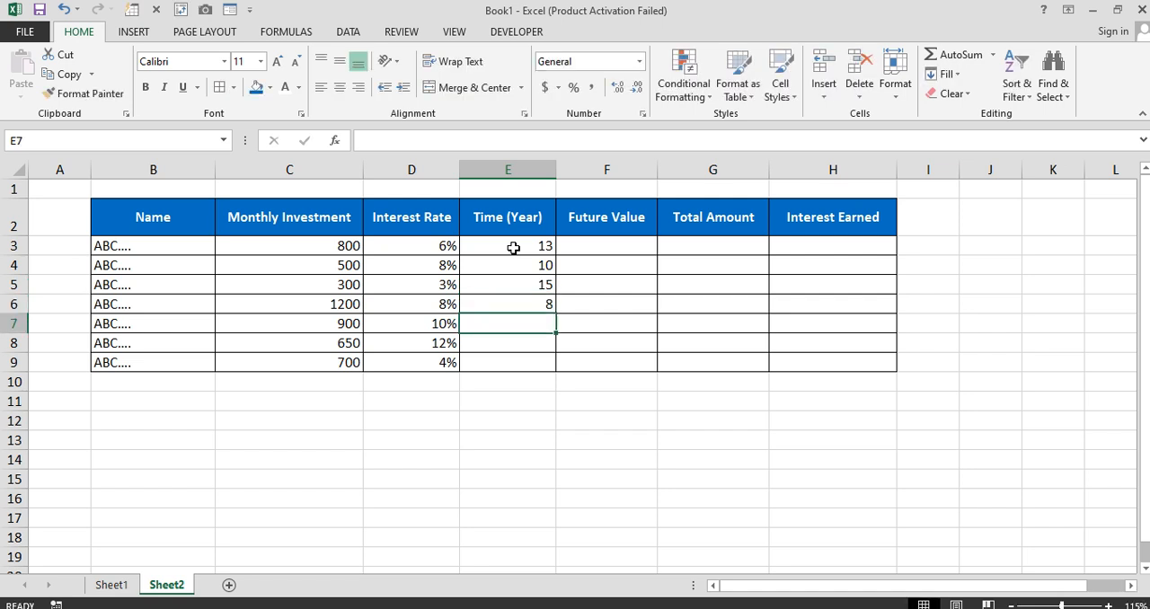
type("7")
key("Return")
type("6")
key("Return")
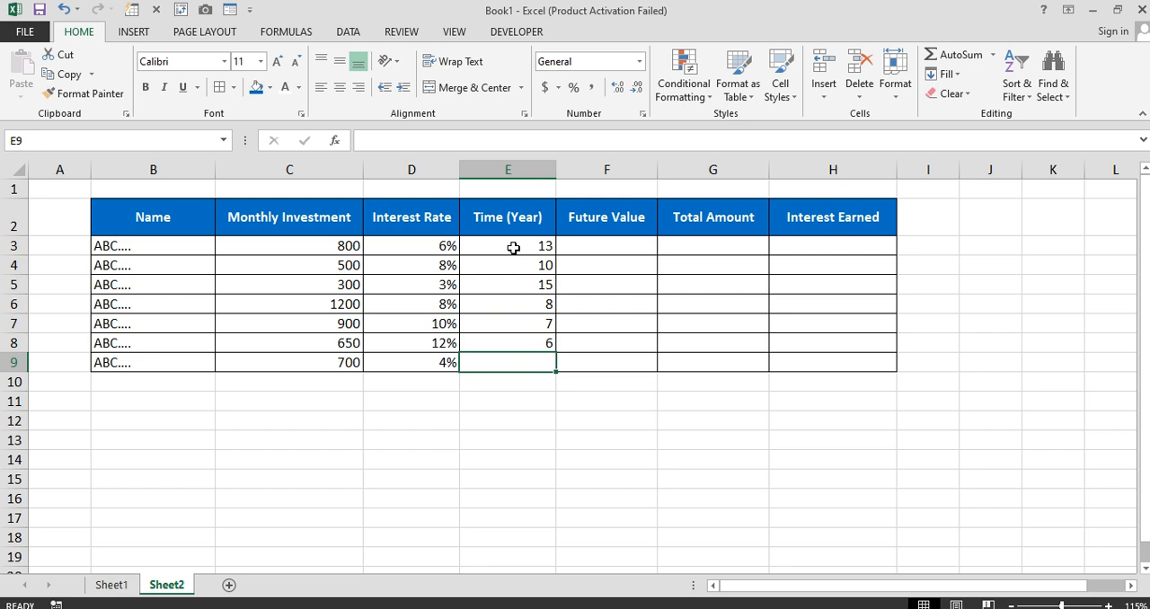
type("8")
key("Return")
Begin an FV function formula in F3, the first cell of the Future Value column
left_click(595, 247)
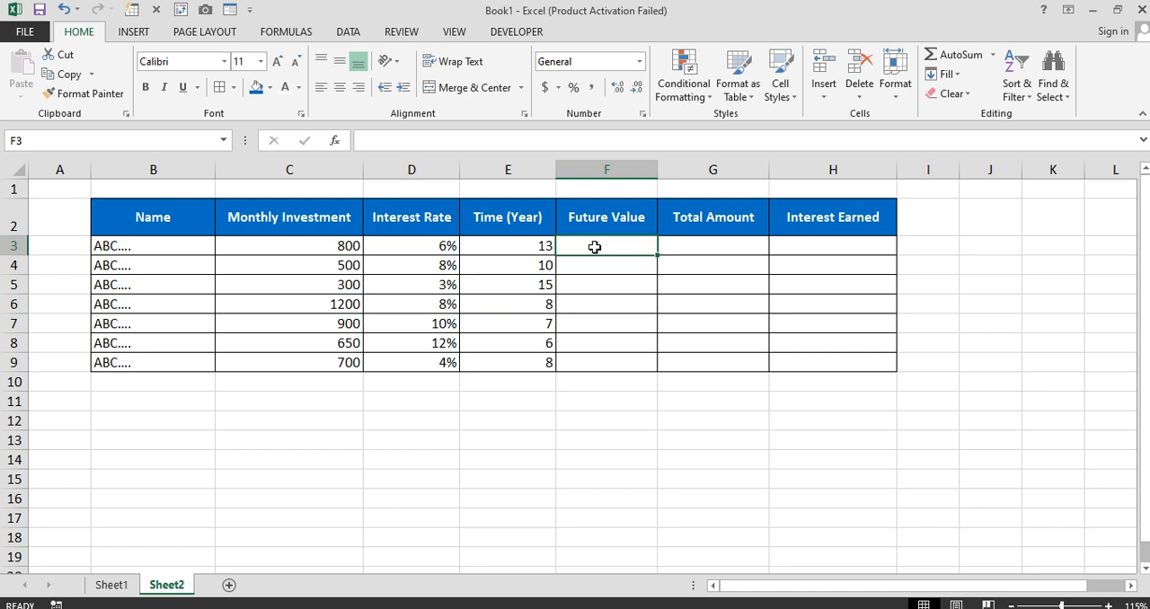
type("=")
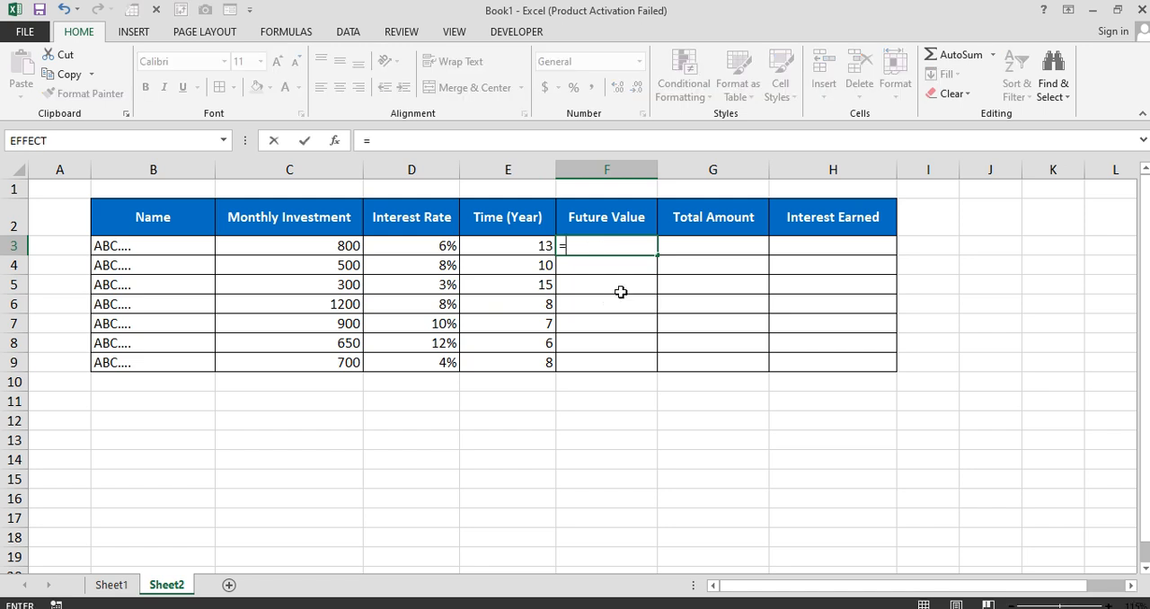
type("Fv")
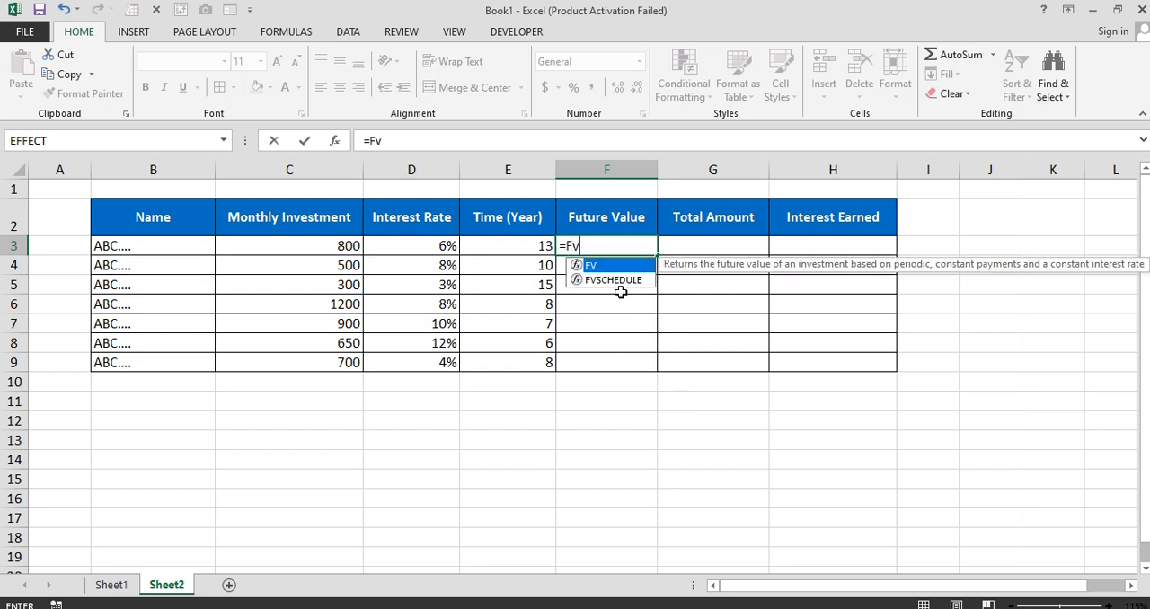
key("Tab")
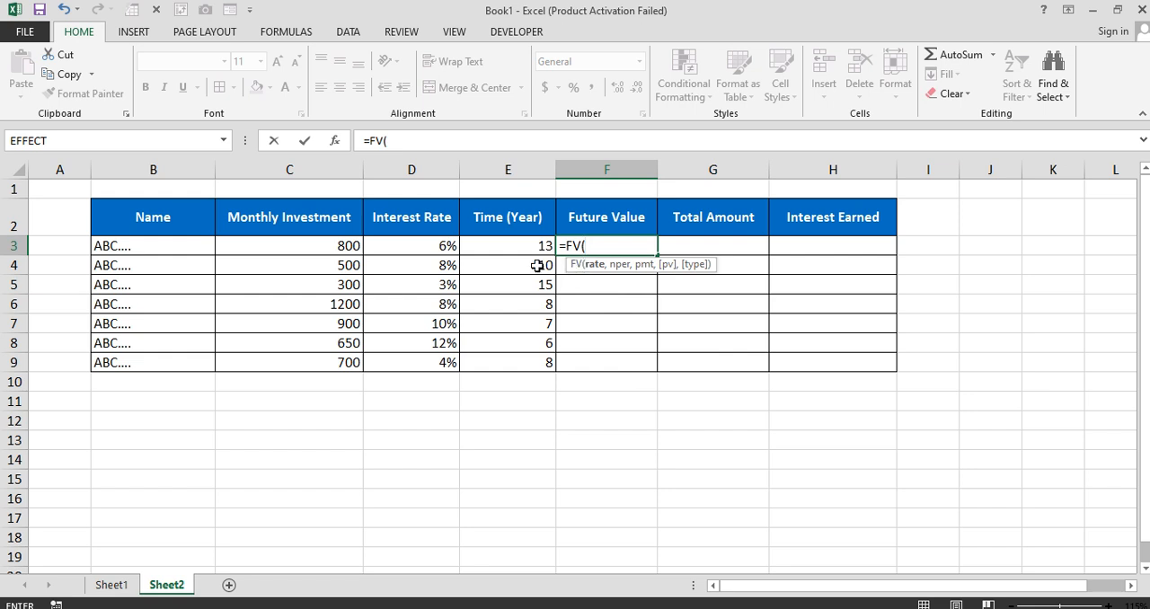
left_click(322, 249)
left_click_drag(320, 250, 476, 246)
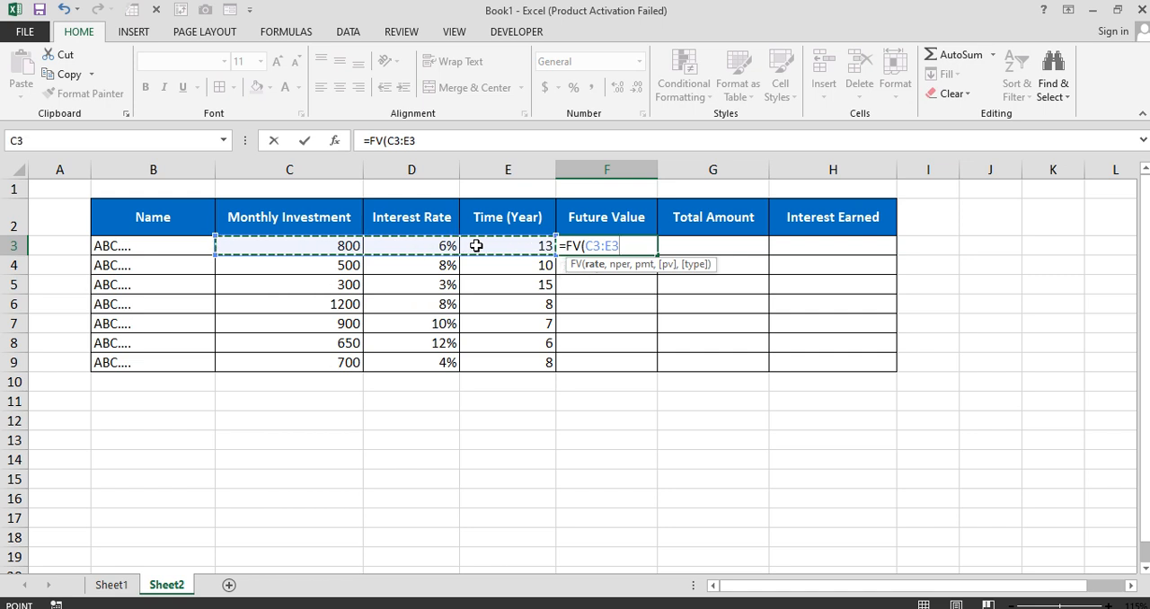
key("BackSpace")
key("BackSpace")
key("BackSpace")
key("BackSpace")
key("BackSpace")
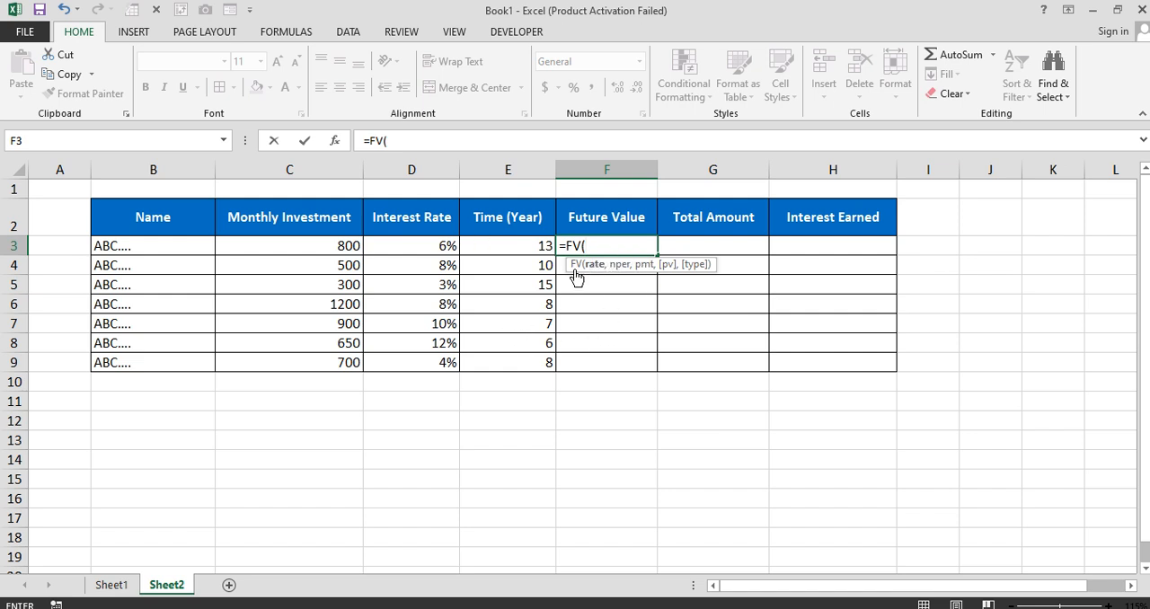
Complete the F3 formula as =FV(D3/12,E3,12,-C3) and copy it down through F9
left_click(424, 248)
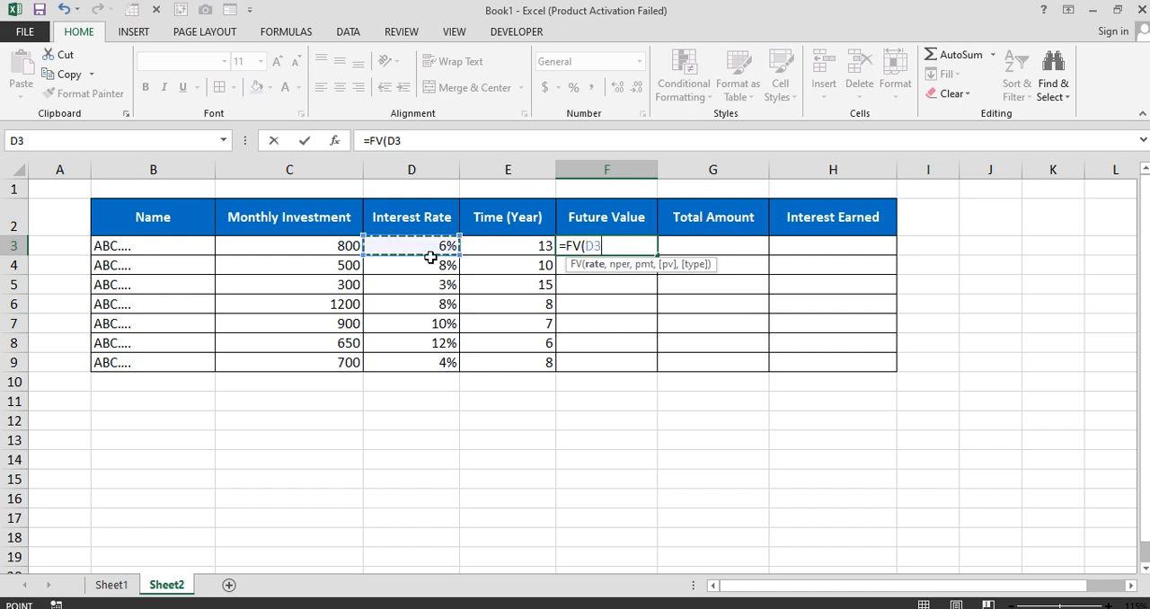
type("/12")
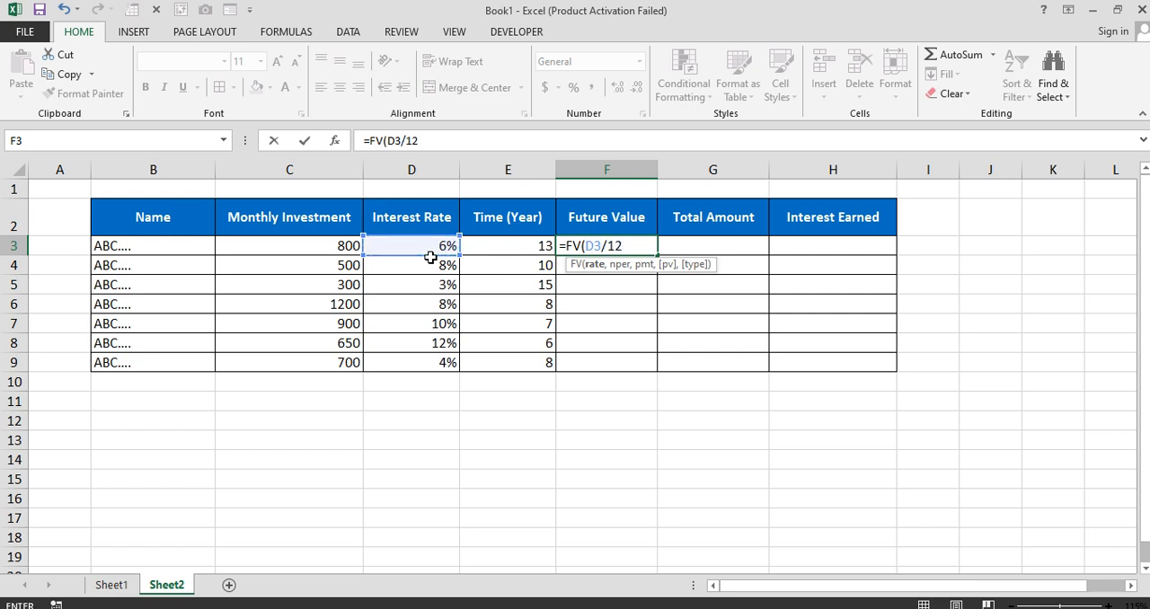
type(",")
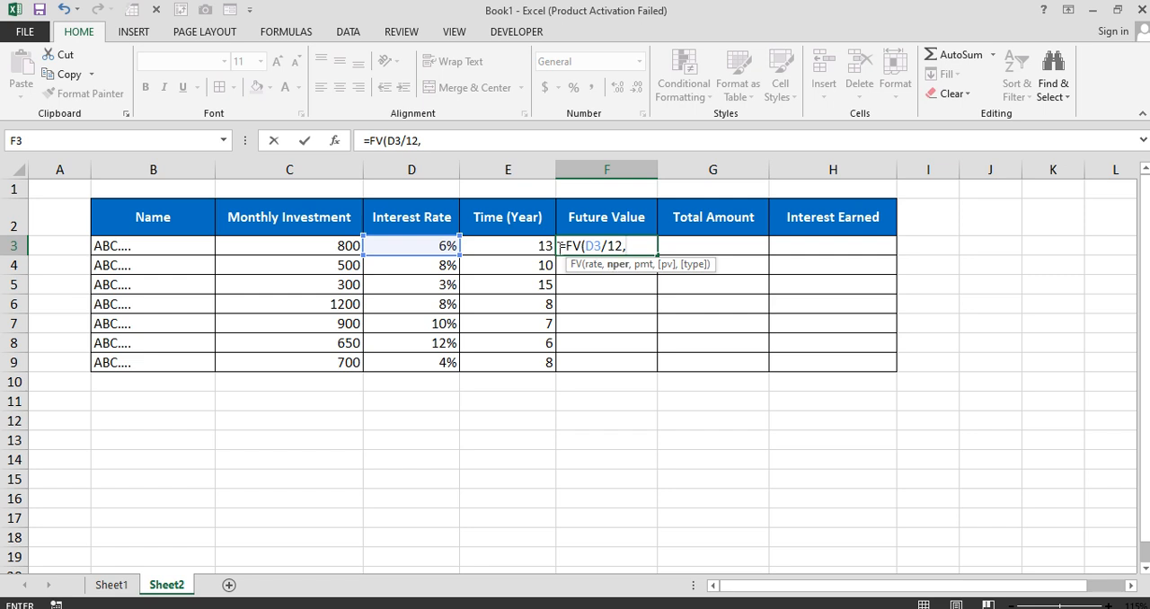
left_click(523, 245)
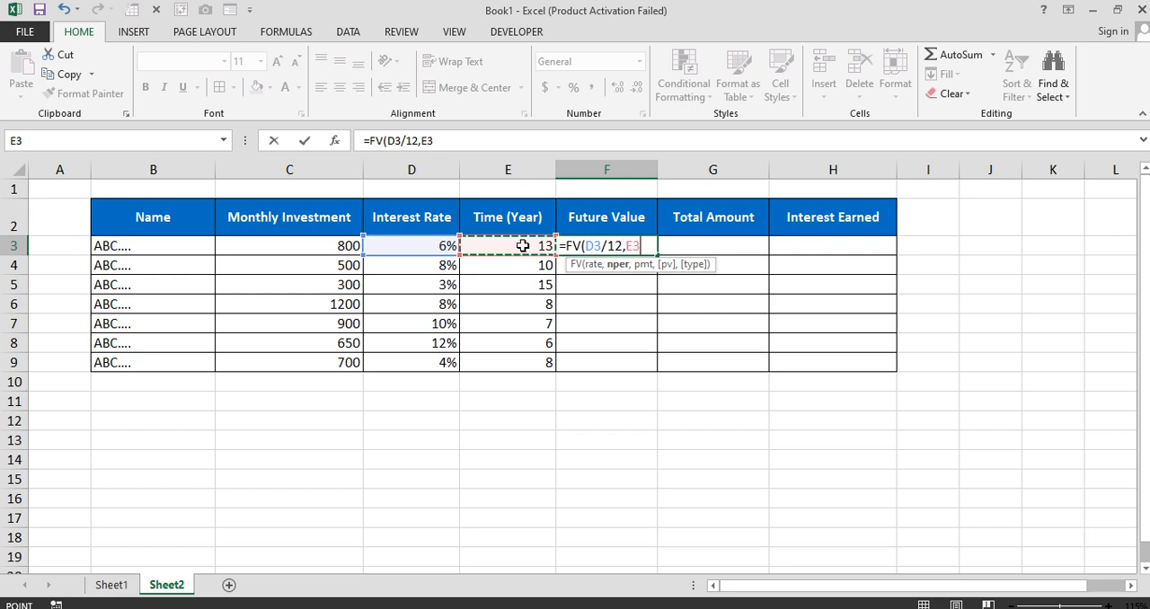
type(",12,-")
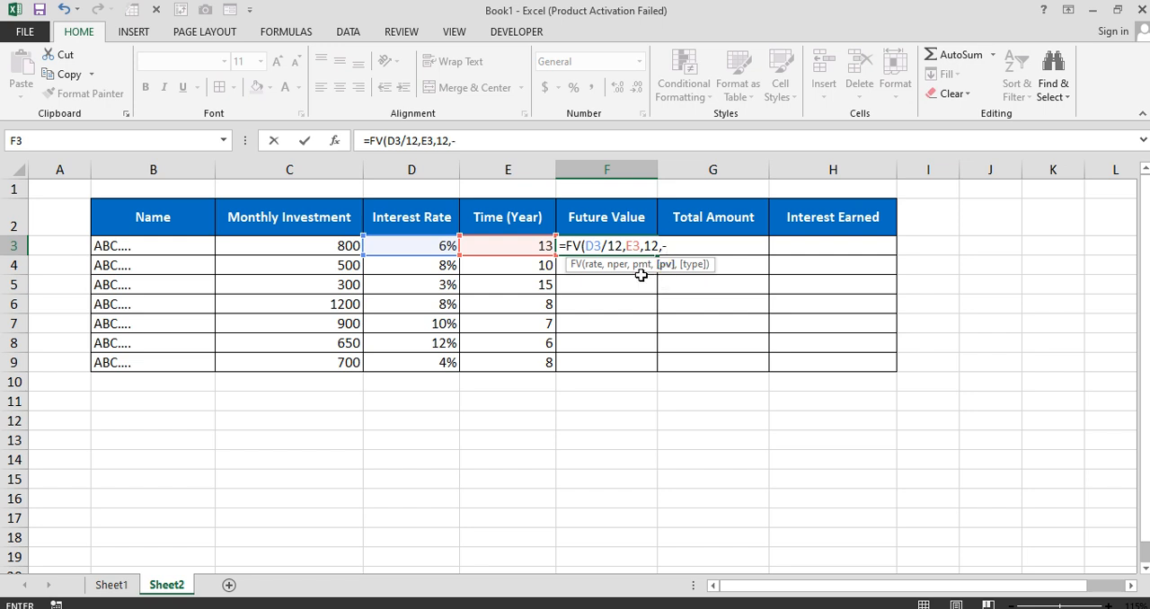
left_click(354, 244)
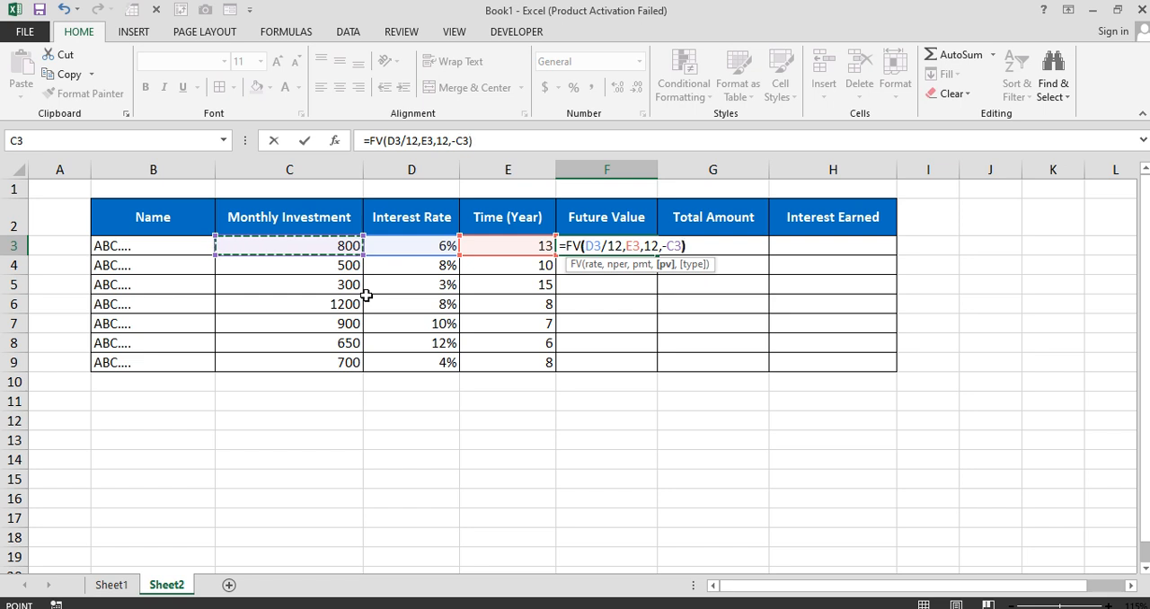
type(")")
key("Return")
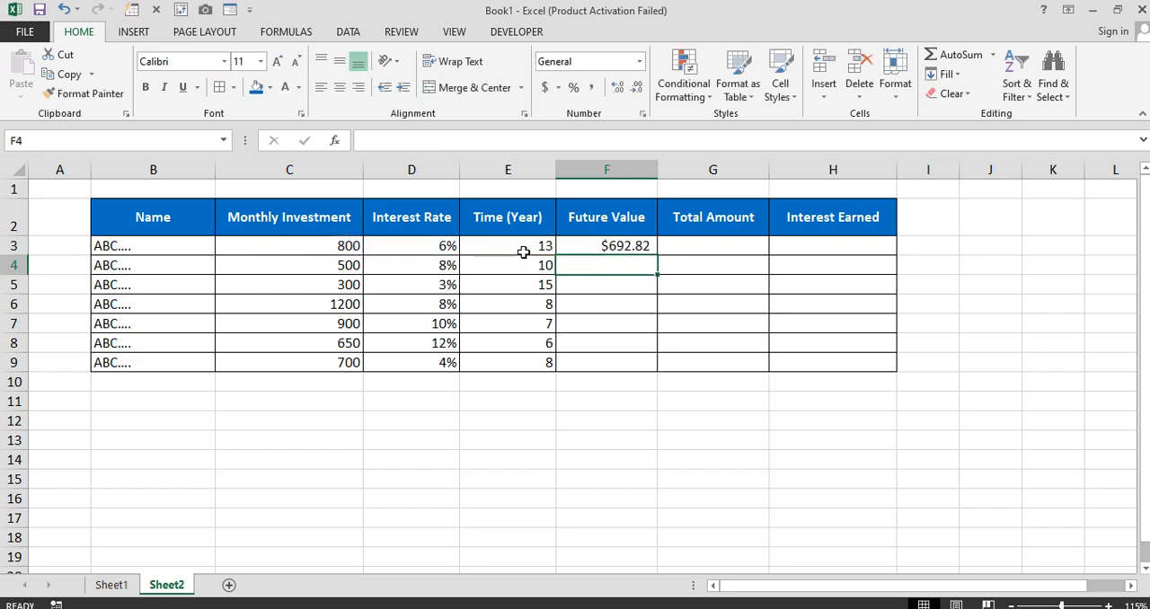
left_click(589, 250)
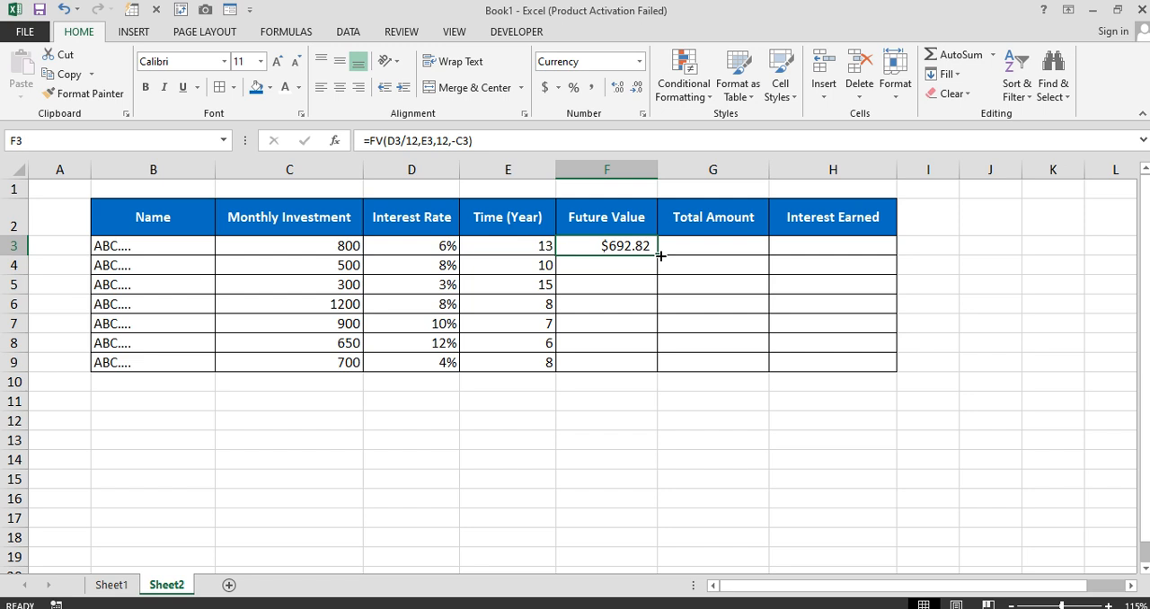
left_click_drag(661, 257, 647, 371)
left_click(349, 245)
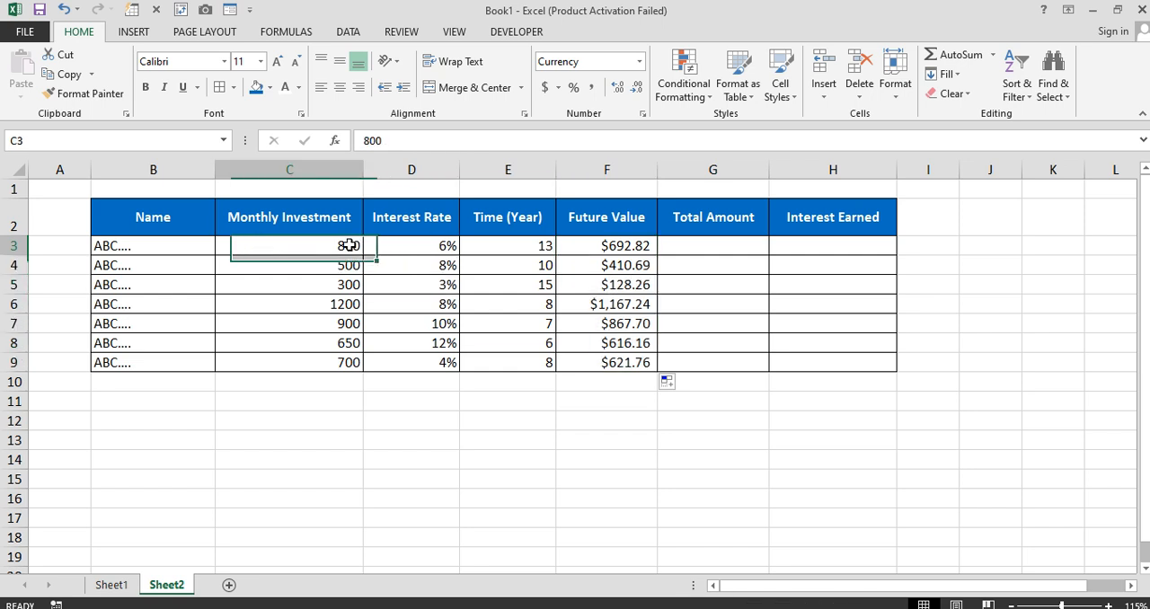
left_click(410, 247)
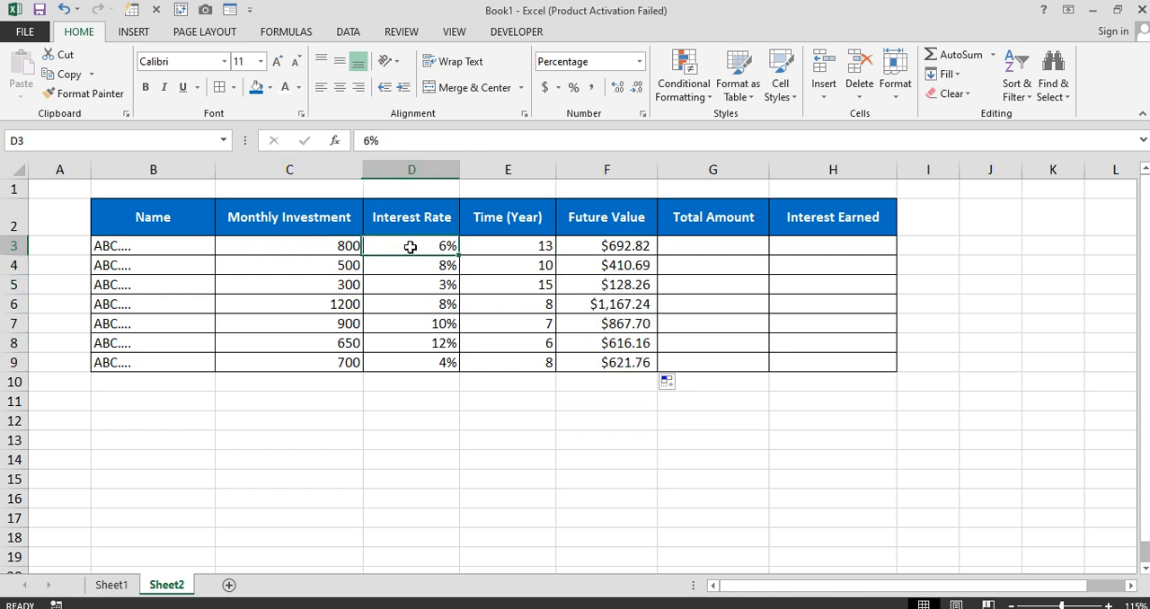
left_click(508, 247)
left_click(595, 251)
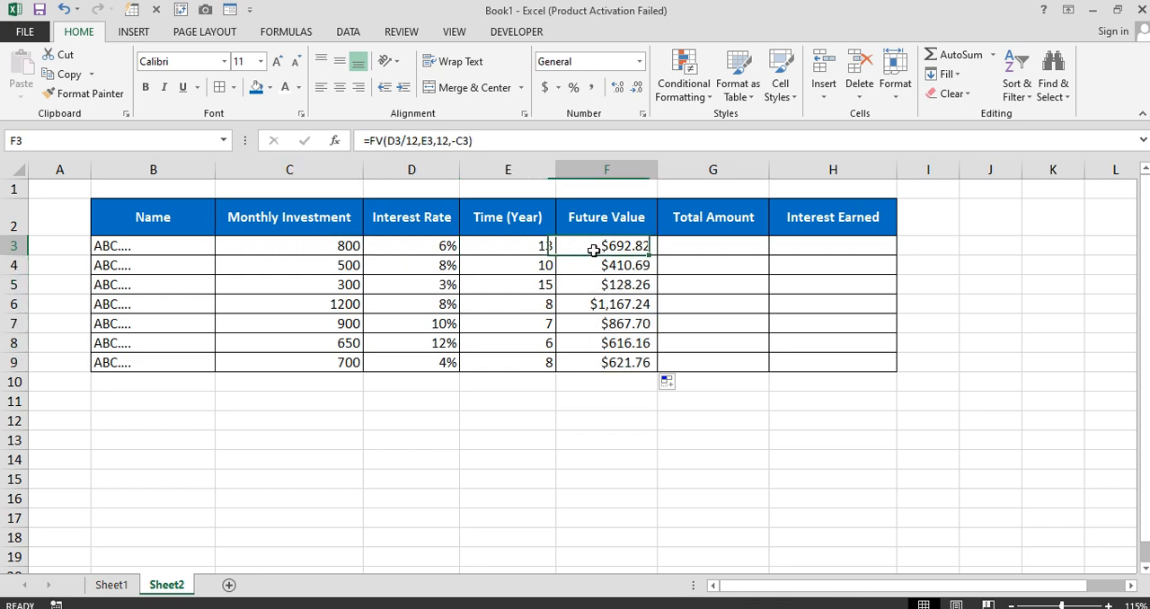
Calculate the first Total Amount in G3 with the formula =(E3*12)*C3
left_click(677, 241)
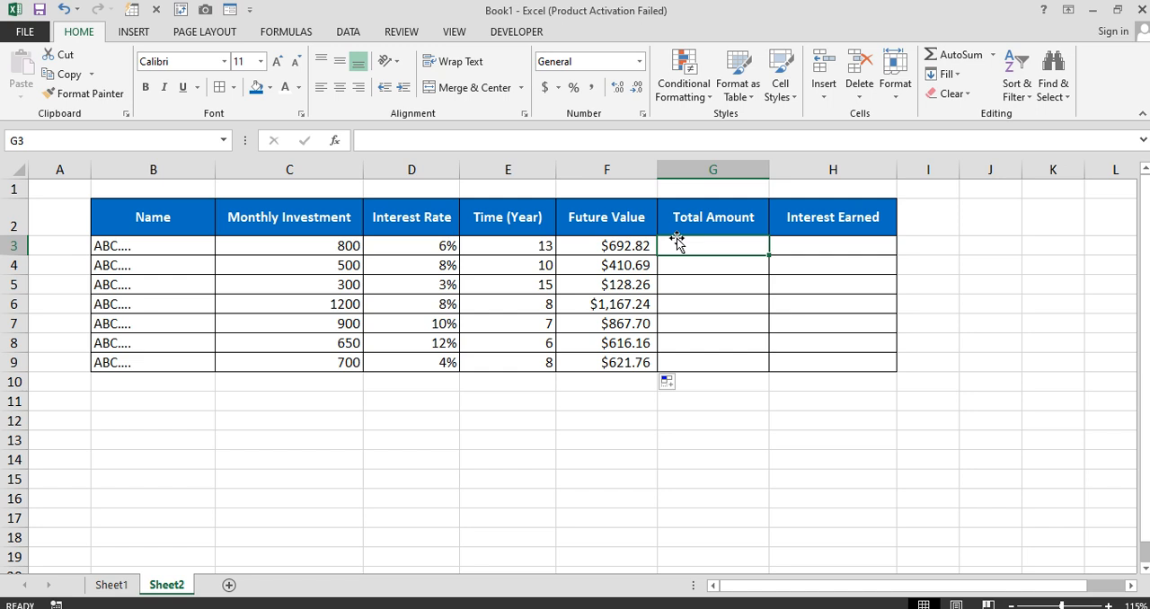
type("=")
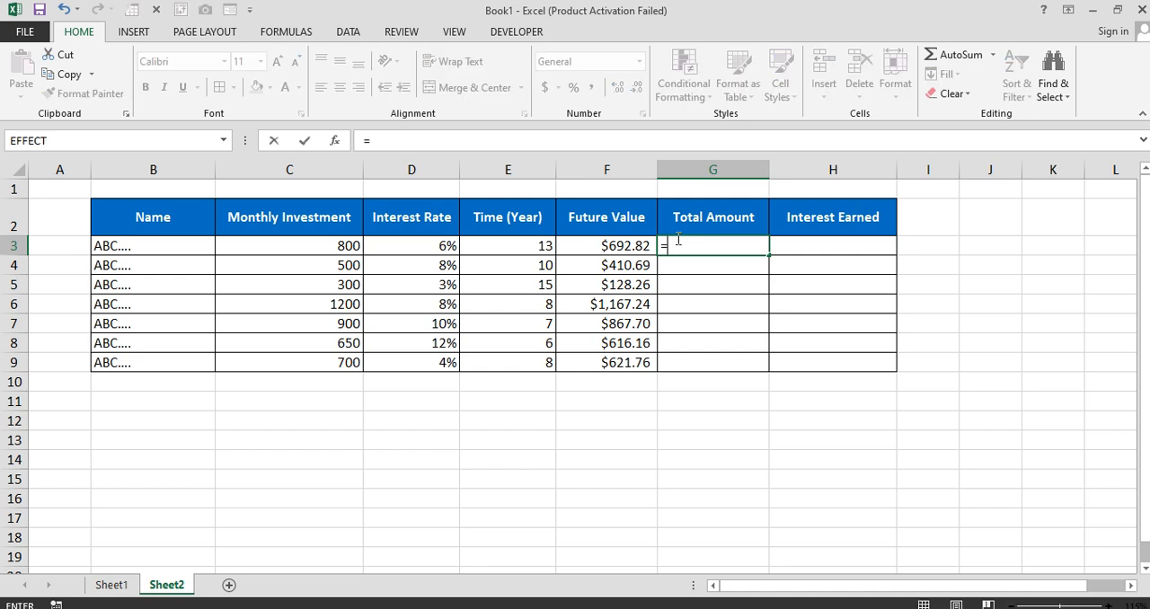
type("(")
left_click(531, 249)
type("*12)")
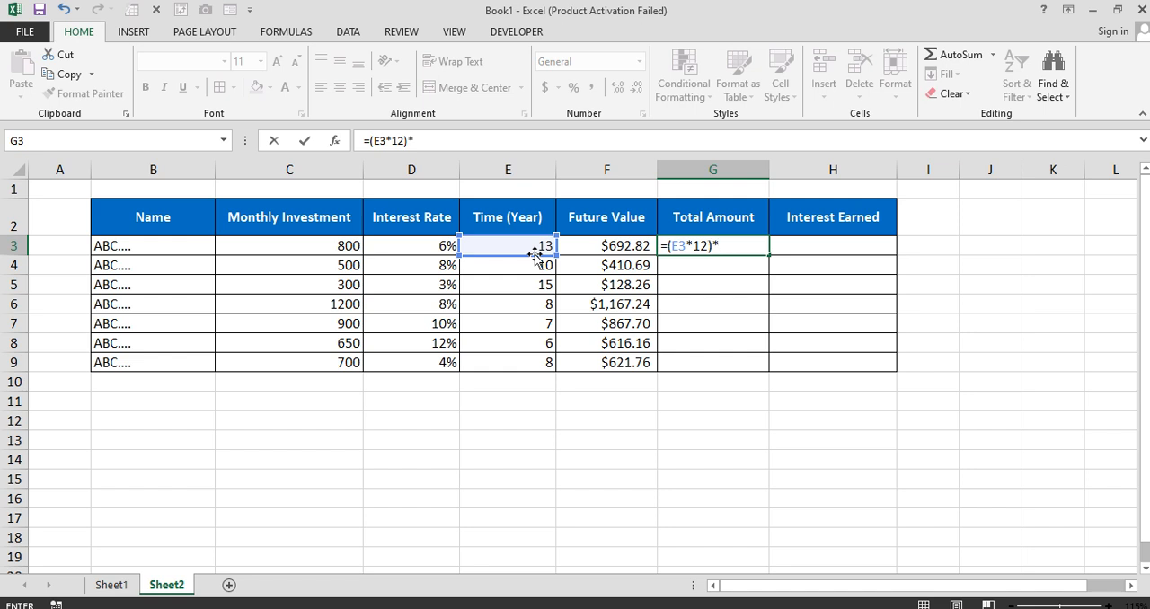
type("*")
left_click(310, 249)
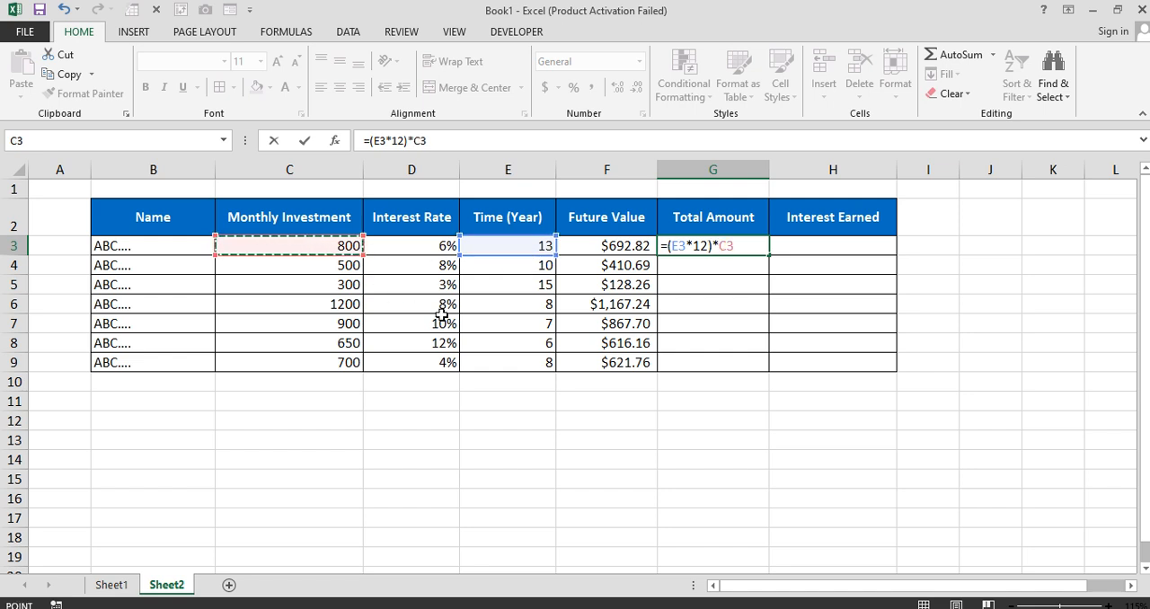
key("Return")
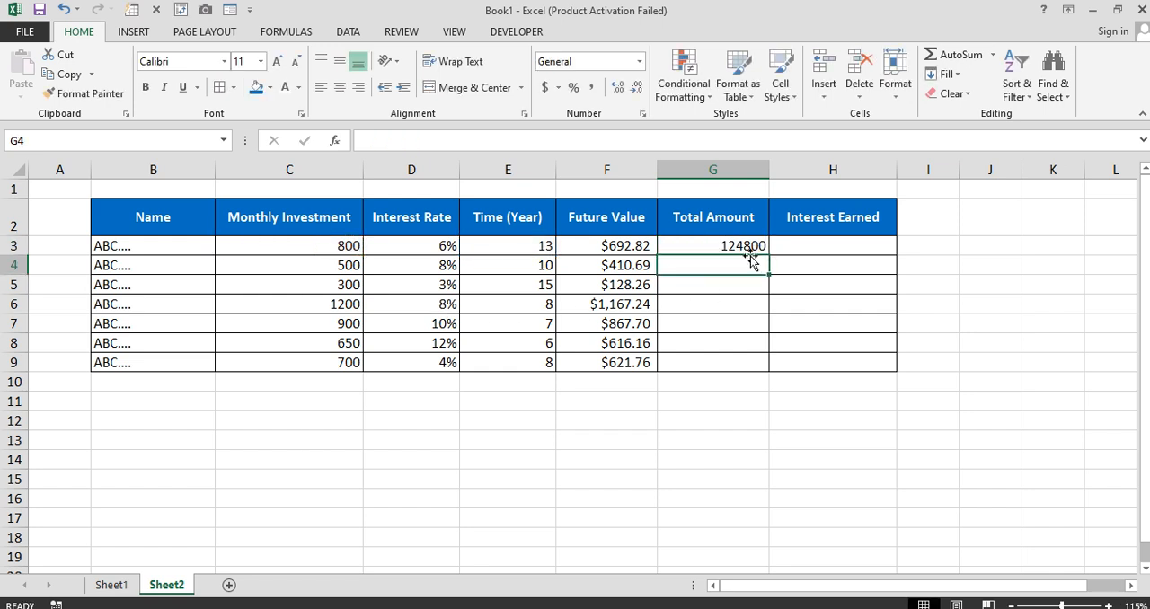
Copy the Total Amount formula from G3 down through G9
left_click(749, 246)
left_click(638, 248)
left_click(703, 247)
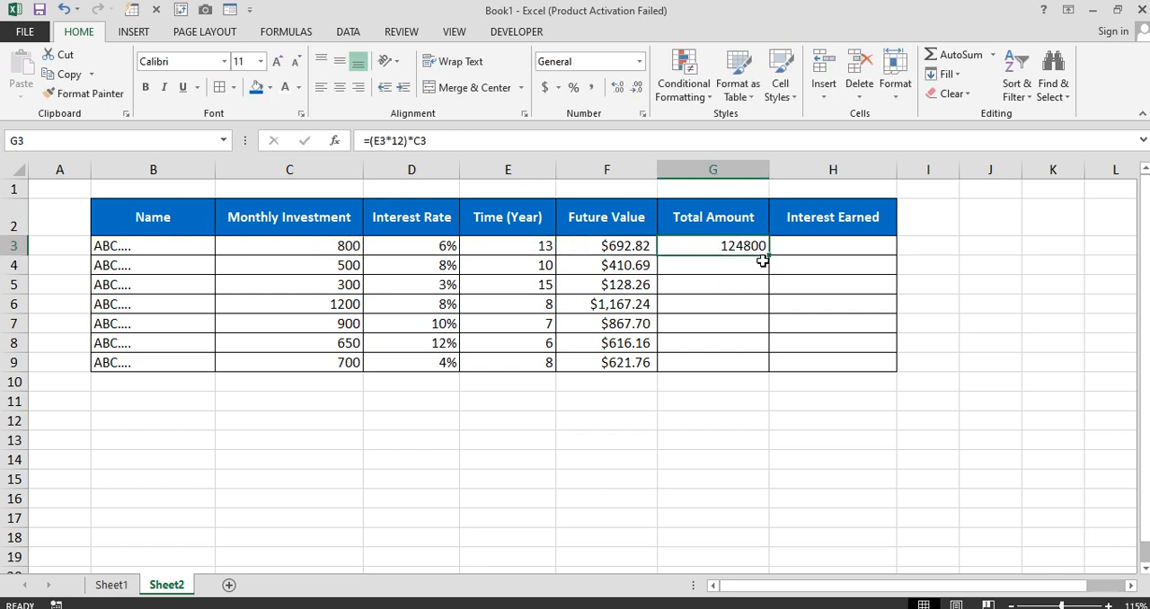
left_click_drag(763, 260, 758, 369)
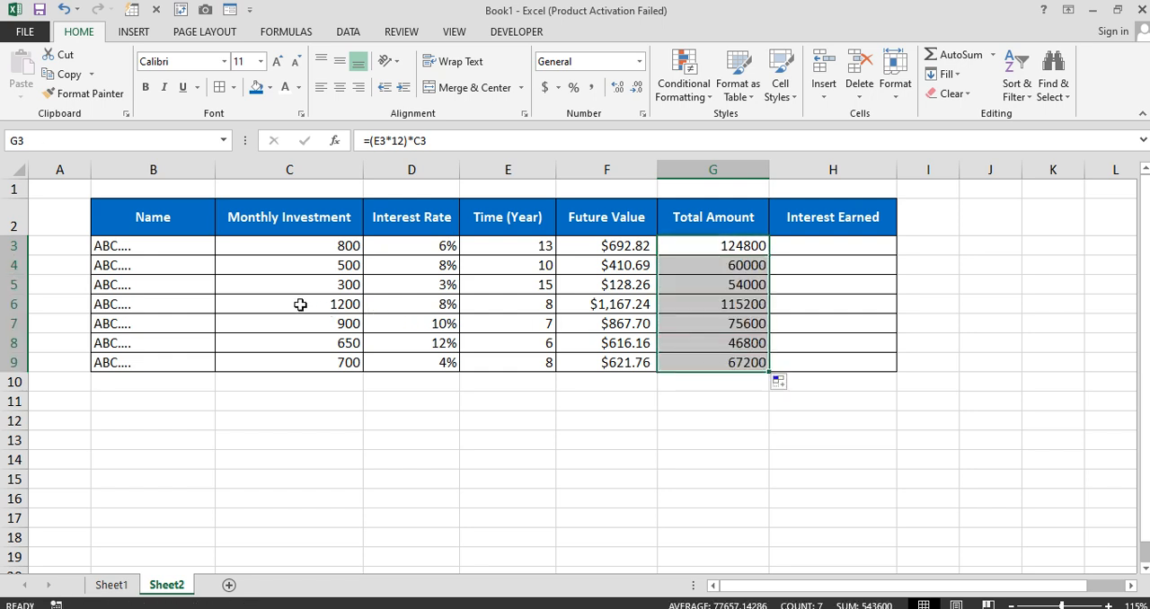
Calculate Interest Earned in H3 with the formula =F3-G3 and copy it down through H9
left_click(801, 251)
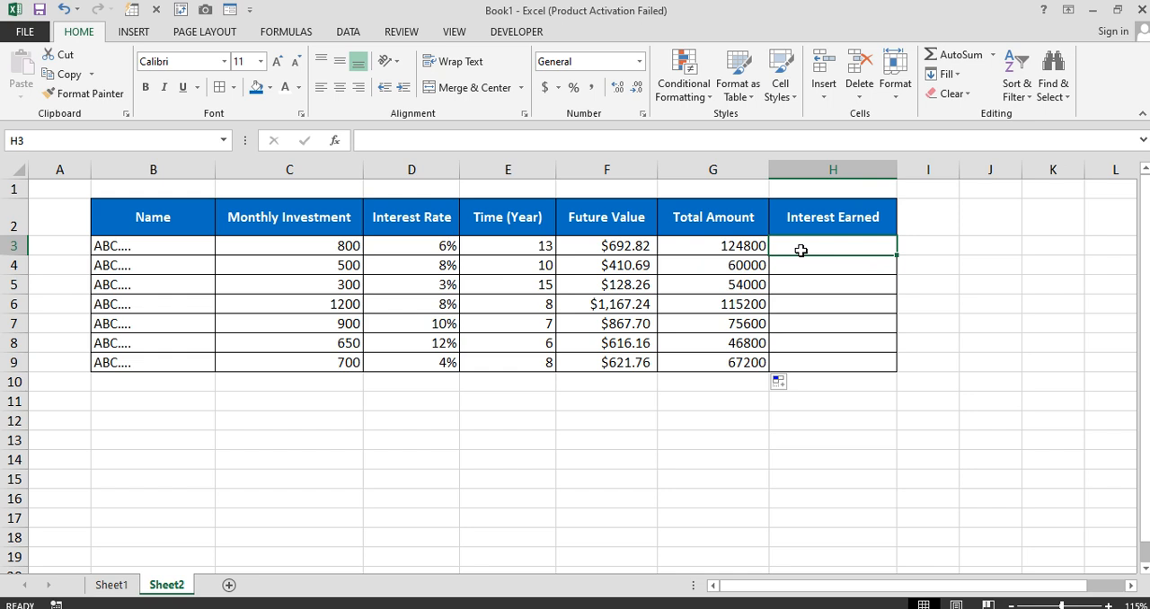
type("=")
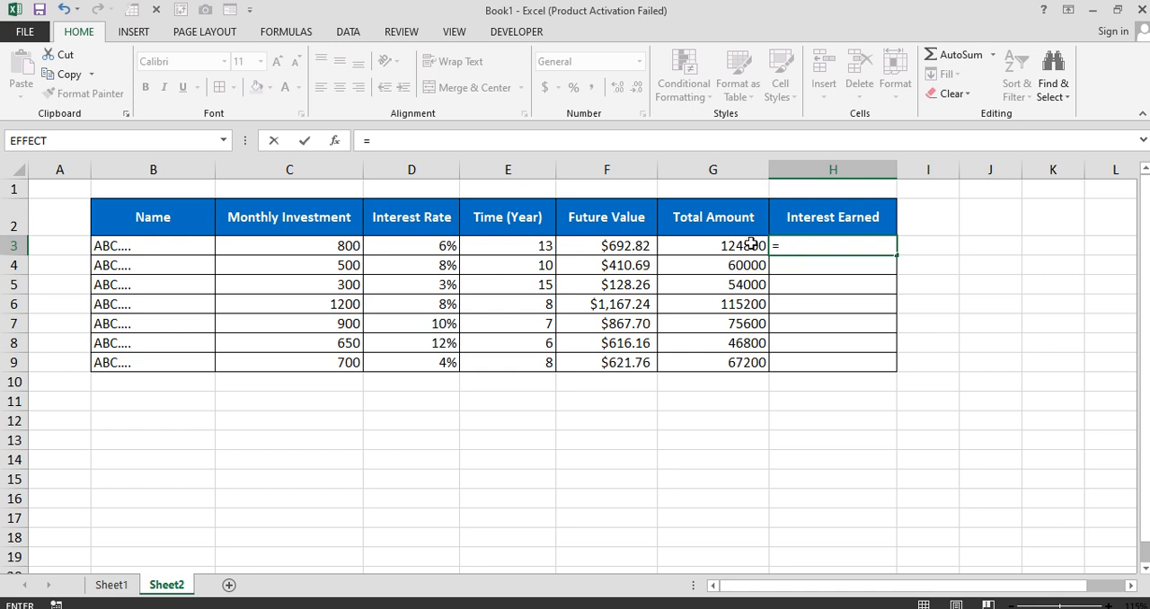
left_click(636, 246)
type("-")
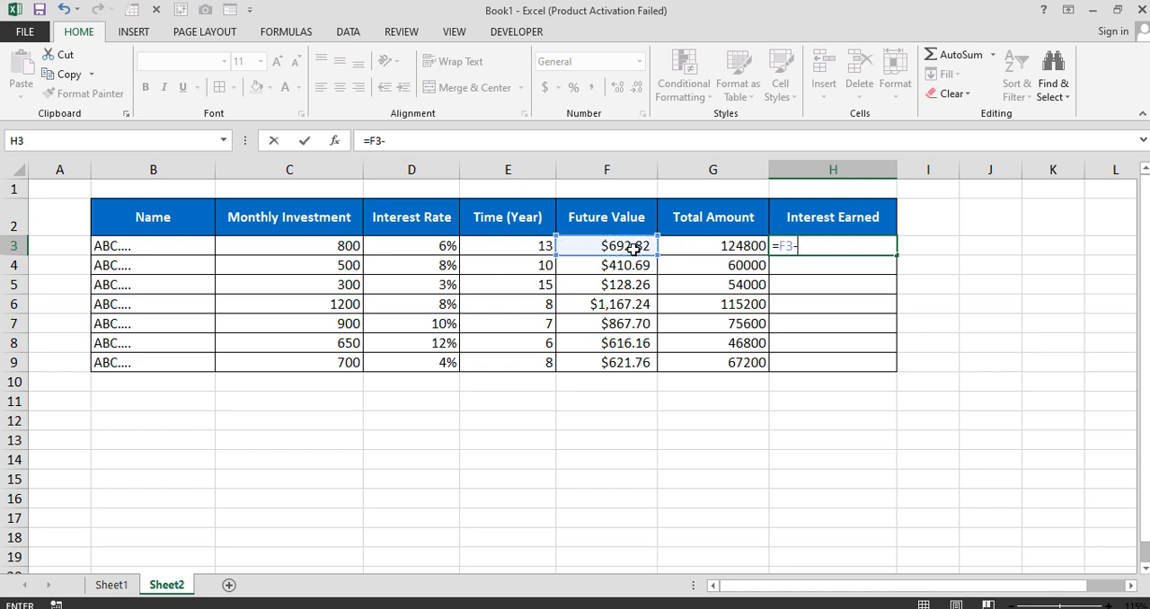
left_click(718, 243)
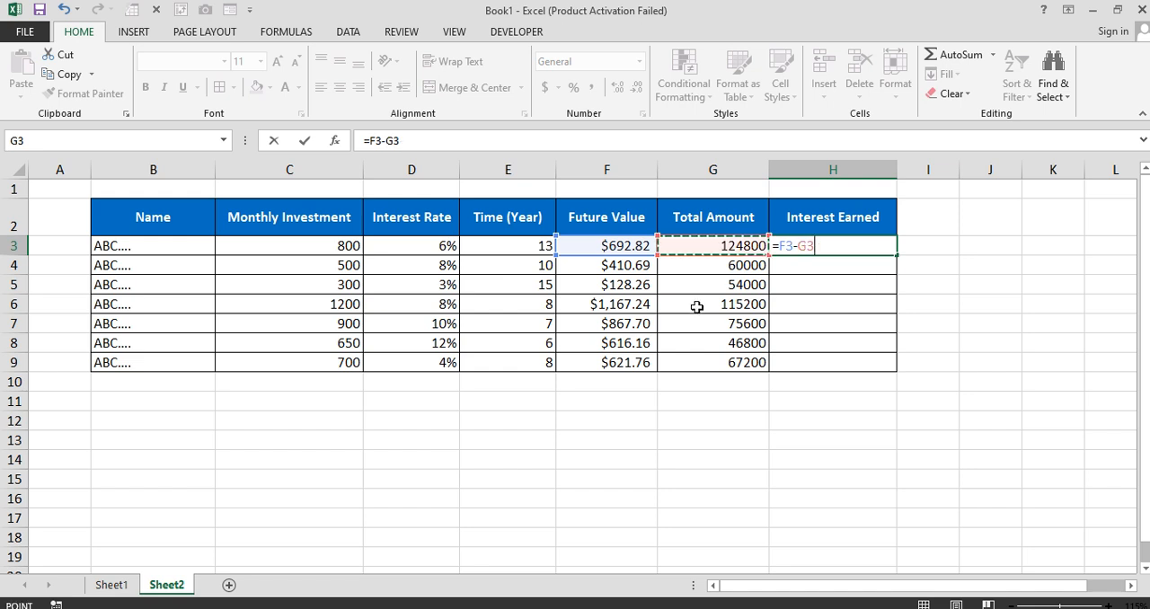
key("Return")
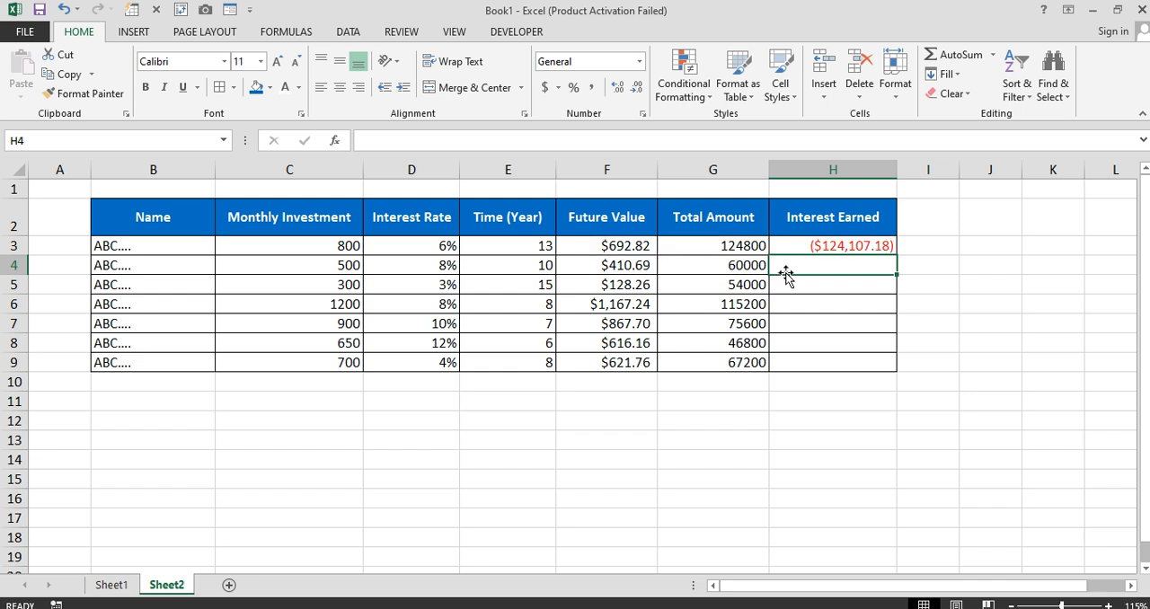
left_click(826, 249)
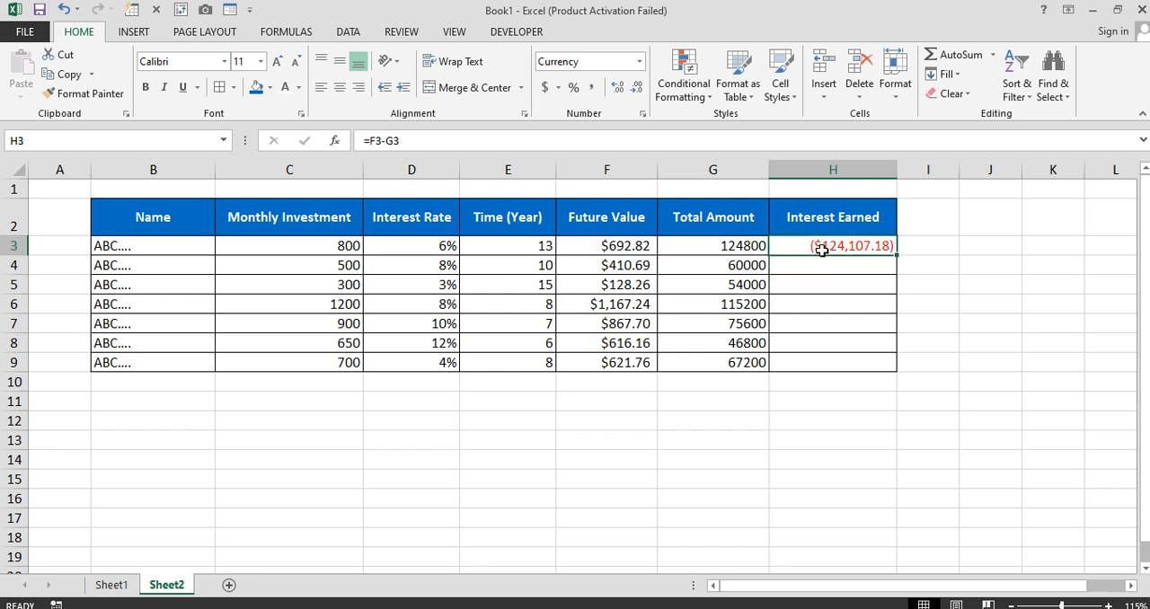
left_click_drag(896, 256, 886, 365)
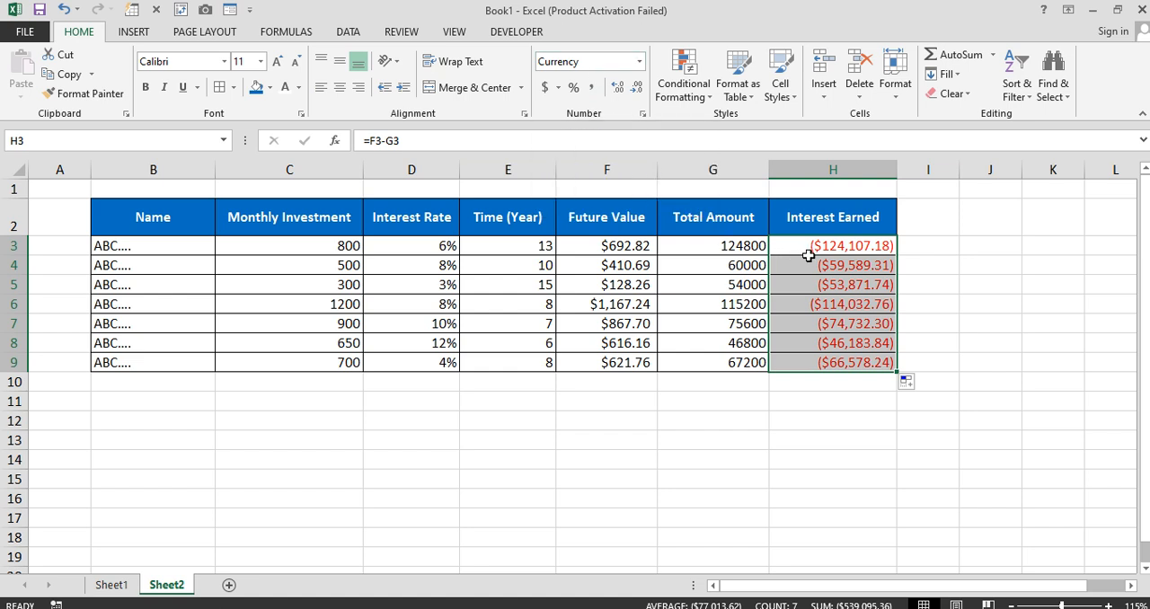
Review the formulas in F3, G3 and H3 and look over the whole investment table in B2:H9
left_click(581, 251)
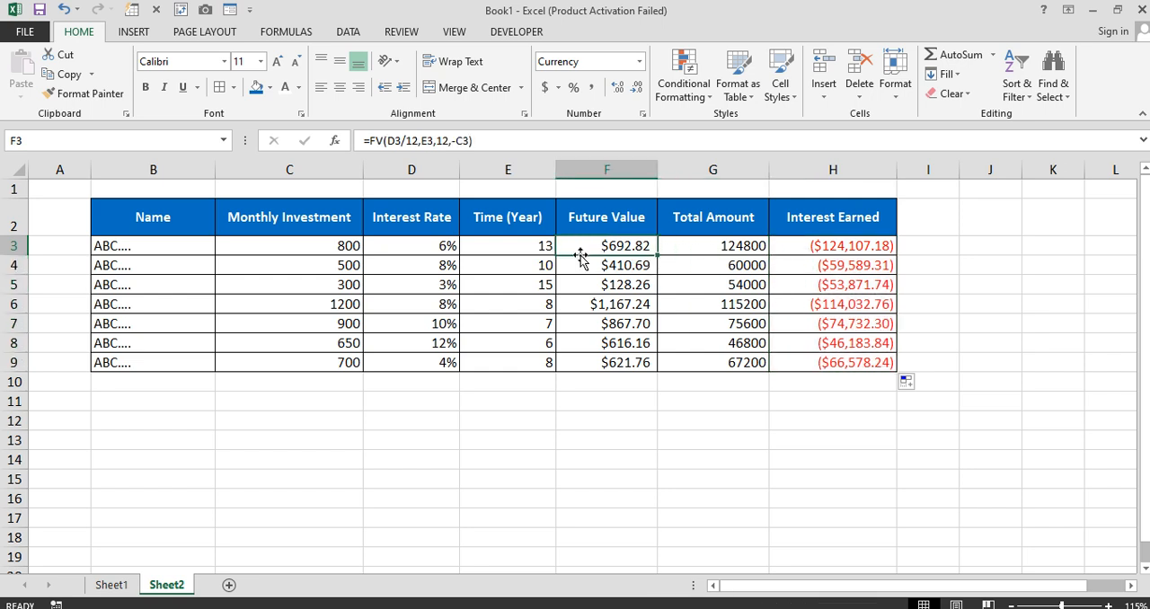
left_click(711, 247)
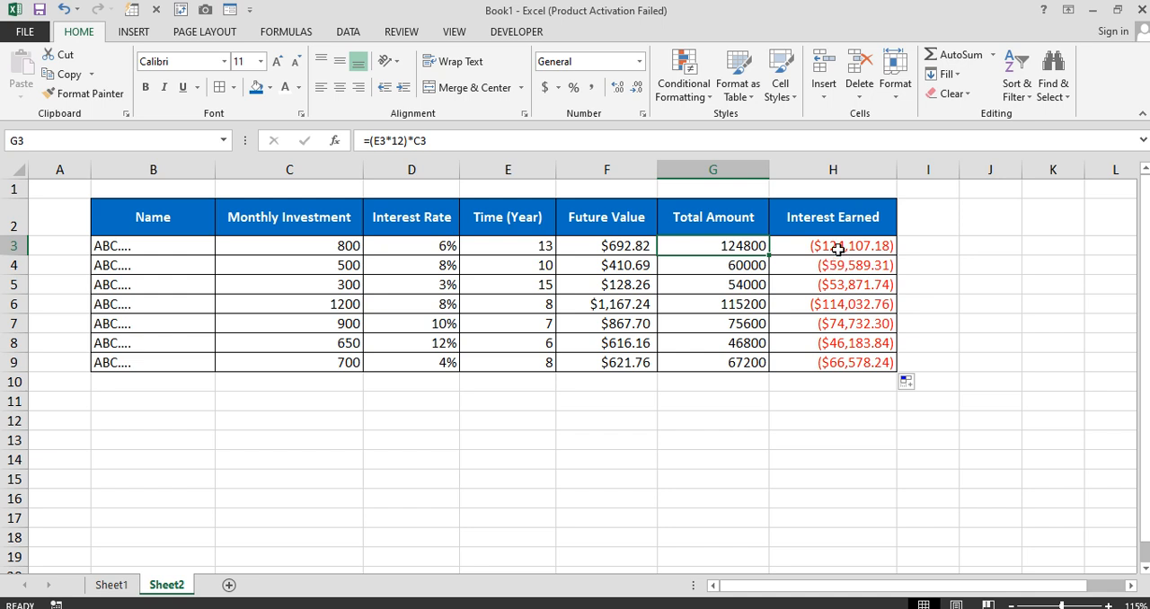
left_click(836, 251)
left_click_drag(834, 253, 353, 332)
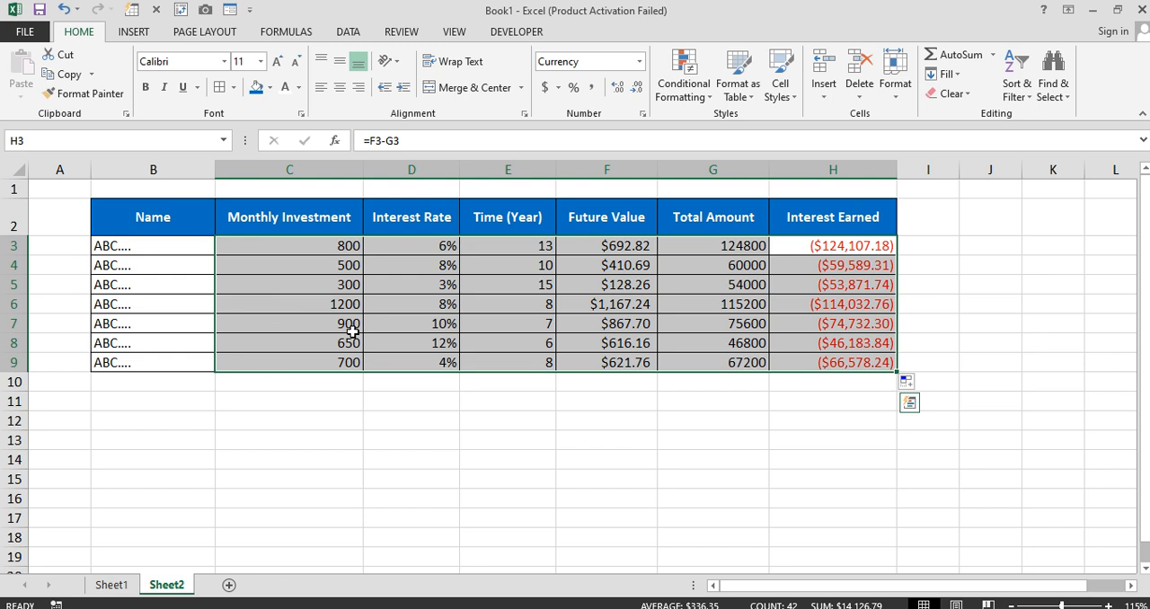
left_click_drag(346, 404, 345, 421)
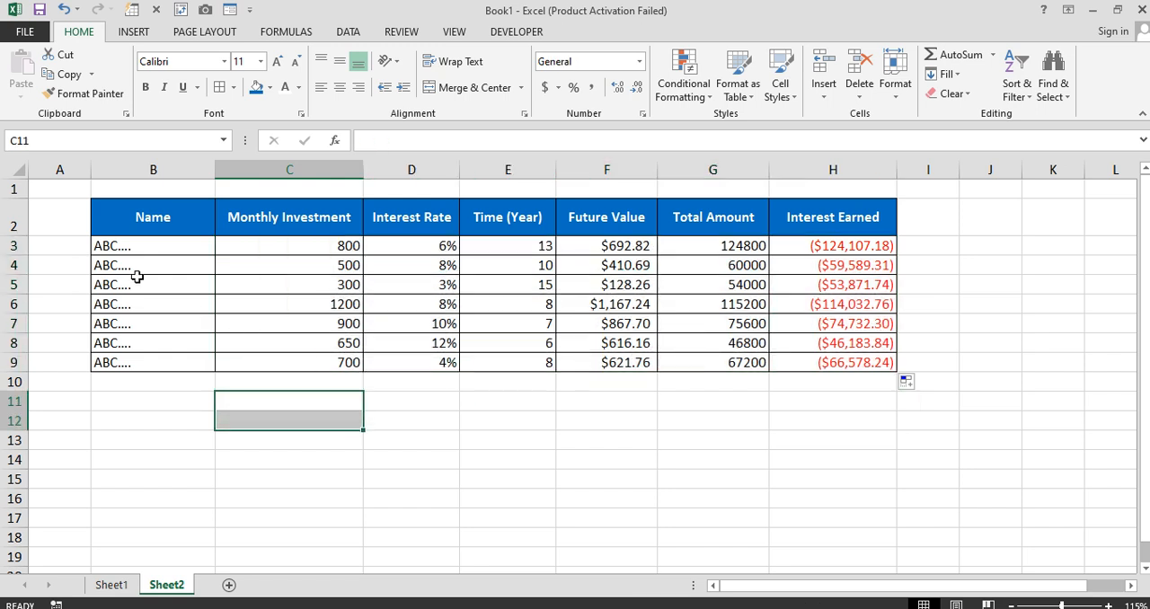
left_click_drag(126, 218, 815, 357)
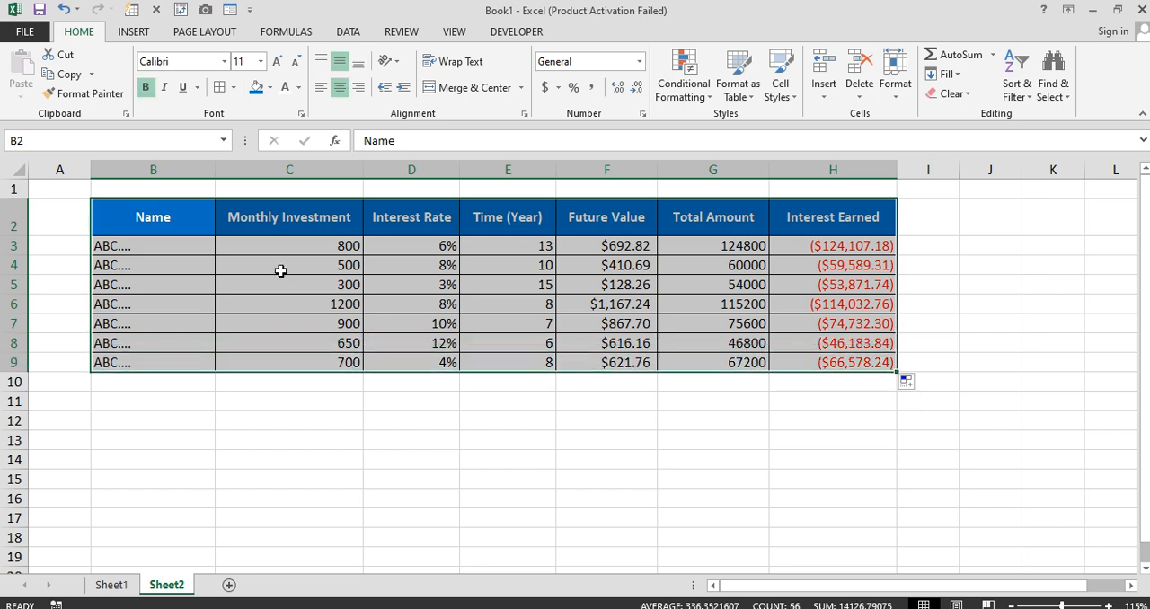
left_click_drag(176, 232, 805, 360)
left_click(594, 420)
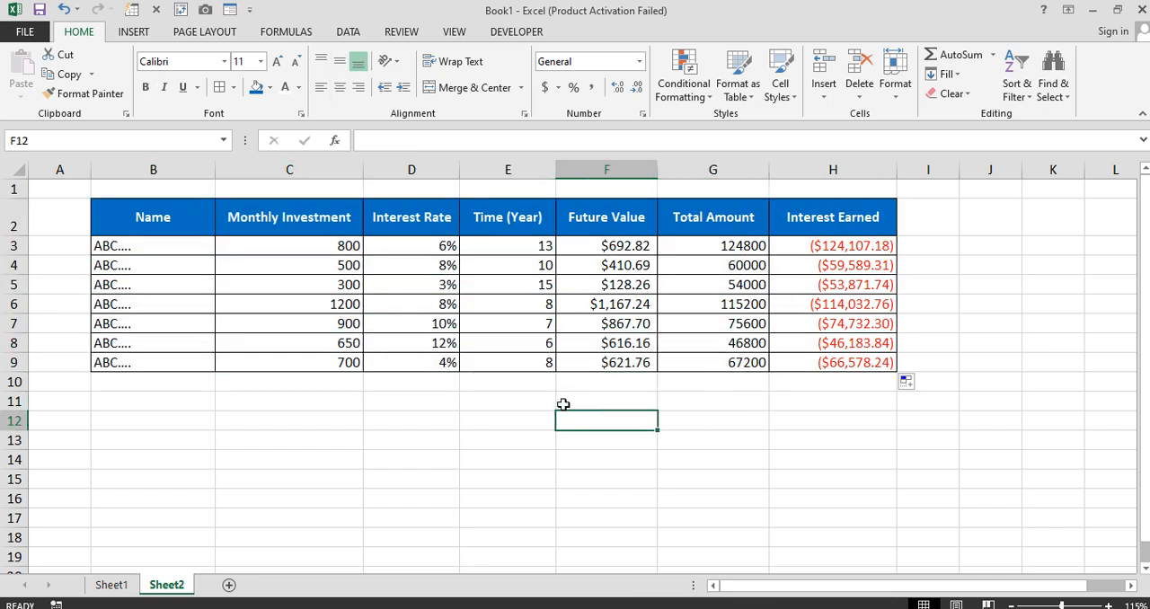